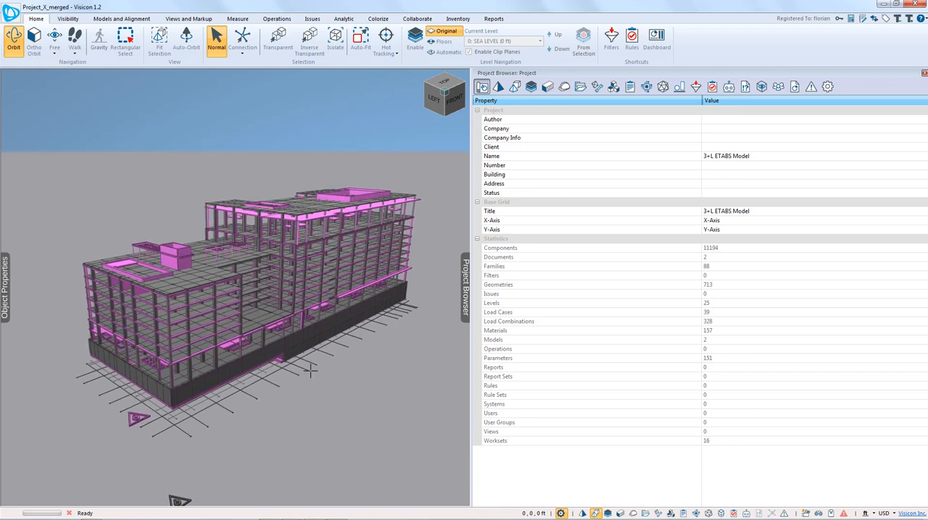
Step: List the merged project's models and highlight Project_X_ETABS and Project_X_Revit.rvt in turn to compare their components in the view
{"action": "left_click", "coordinate": [515, 88]}
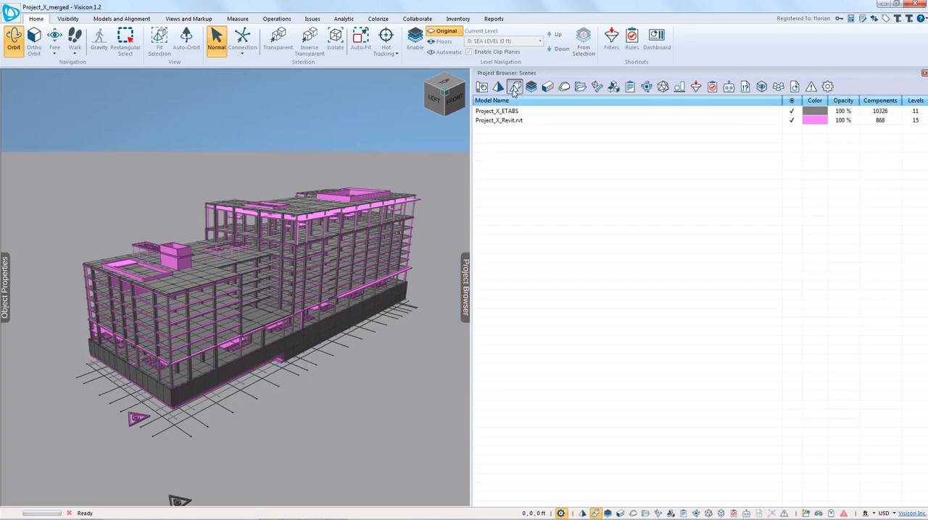
{"action": "left_click", "coordinate": [511, 119]}
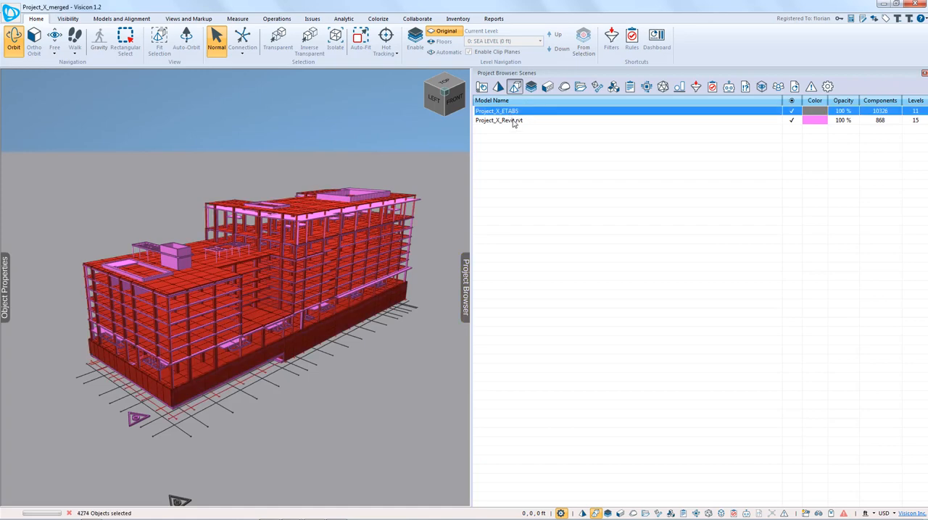
{"action": "left_click", "coordinate": [518, 111]}
{"action": "left_click", "coordinate": [528, 122]}
{"action": "left_click_drag", "start_coordinate": [179, 265], "coordinate": [210, 256]}
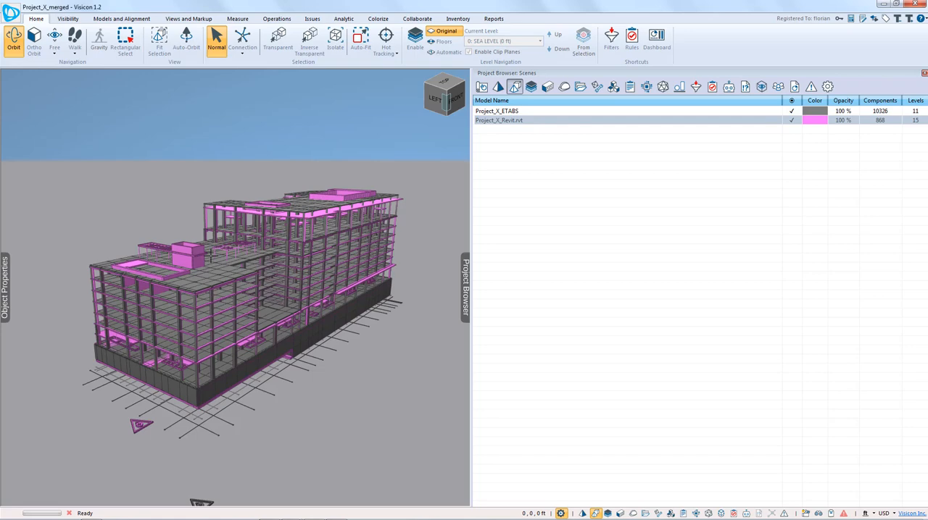
Step: Show the project's rules list together with the object properties
{"action": "left_click", "coordinate": [712, 87]}
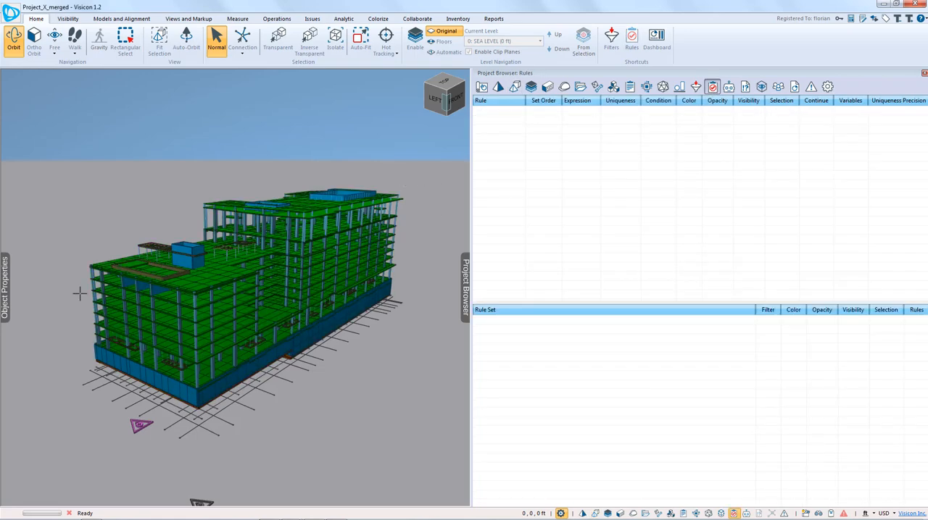
{"action": "left_click", "coordinate": [7, 303]}
{"action": "left_click_drag", "start_coordinate": [337, 317], "coordinate": [315, 316]}
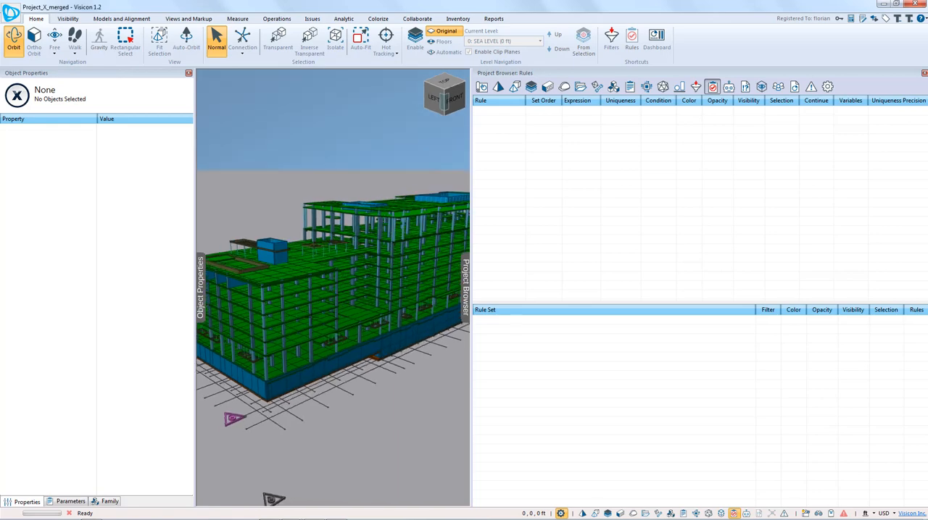
Step: Select a concrete column between Level 8 and the roof and copy the variable of its family dimension b
{"action": "scroll", "coordinate": [314, 315], "scroll_direction": "up", "scroll_amount": 3}
{"action": "middle_click_drag", "start_coordinate": [382, 305], "coordinate": [358, 320]}
{"action": "scroll", "coordinate": [364, 325], "scroll_direction": "up", "scroll_amount": 5}
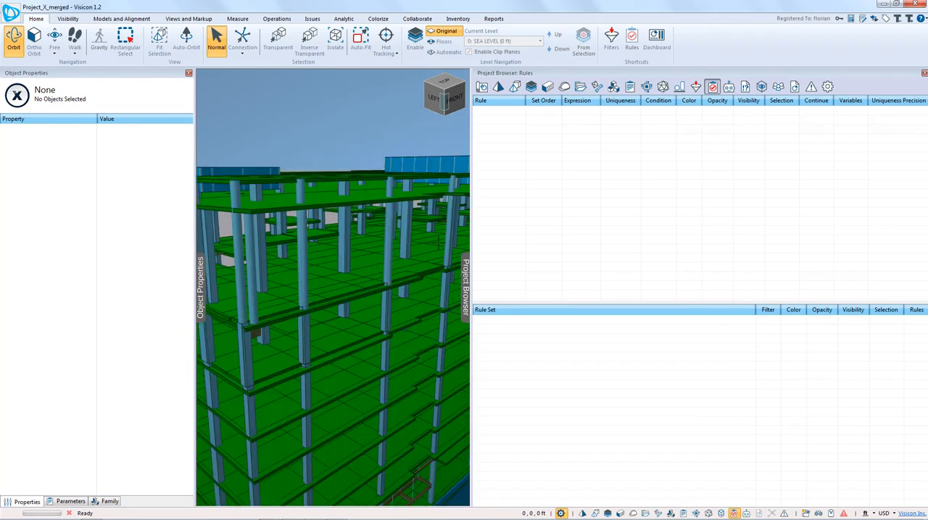
{"action": "left_click", "coordinate": [450, 241]}
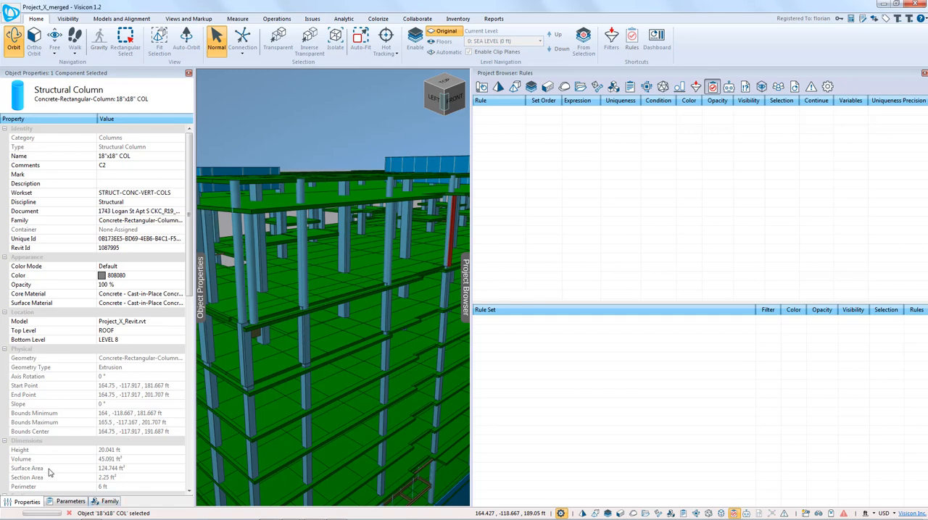
{"action": "left_click", "coordinate": [71, 502]}
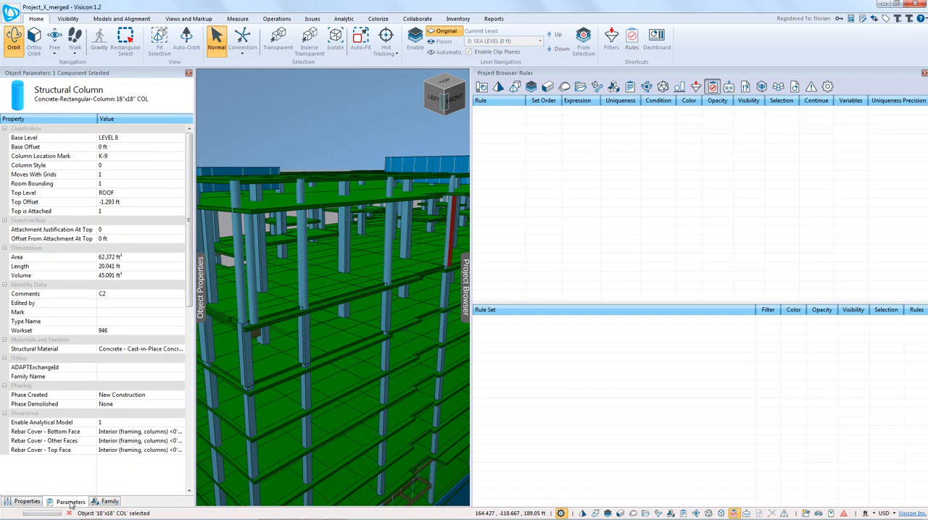
{"action": "left_click", "coordinate": [109, 501]}
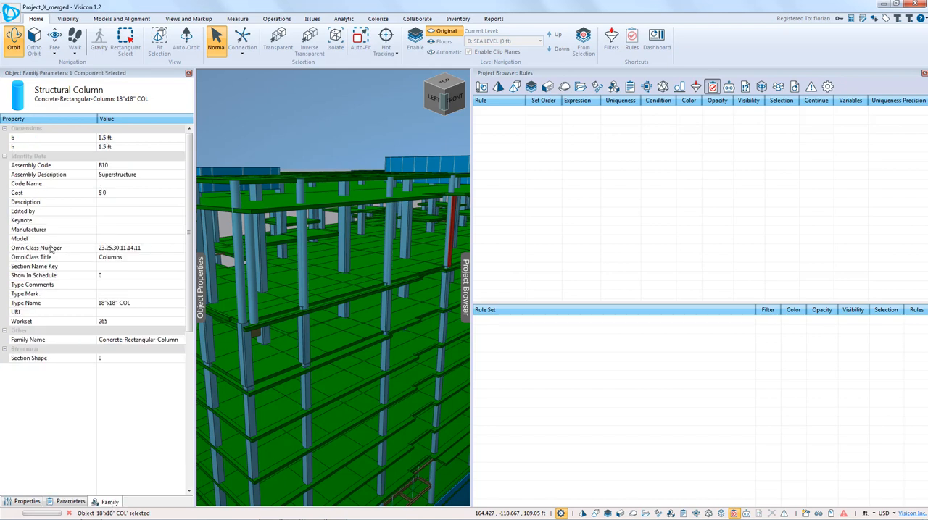
{"action": "left_click", "coordinate": [34, 139]}
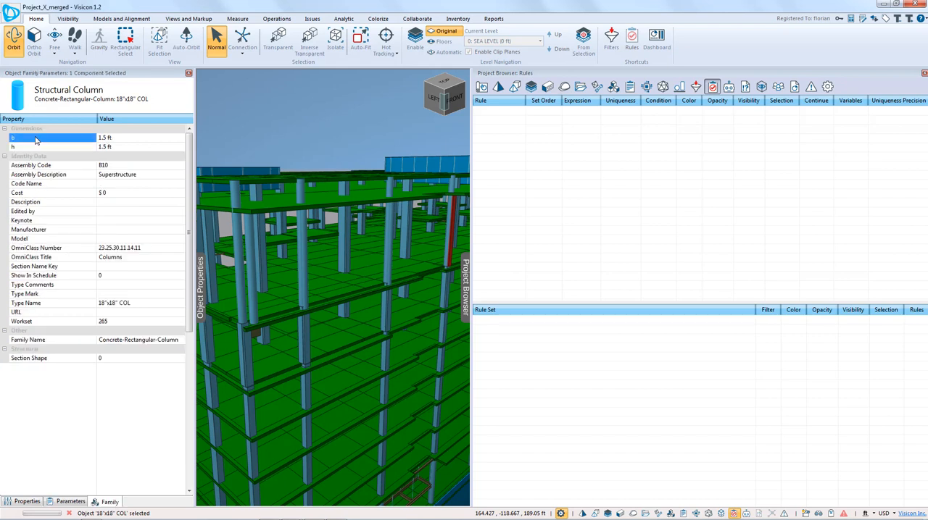
{"action": "right_click", "coordinate": [35, 138]}
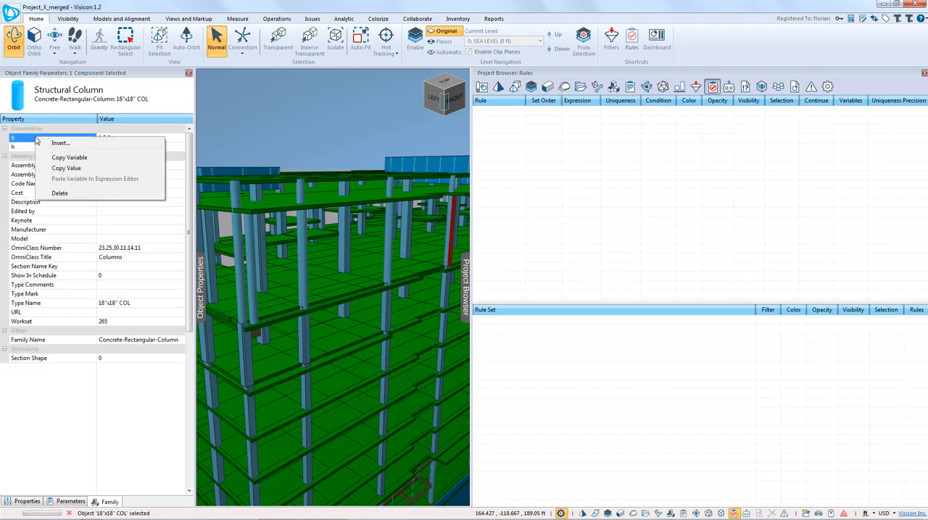
{"action": "left_click", "coordinate": [72, 158]}
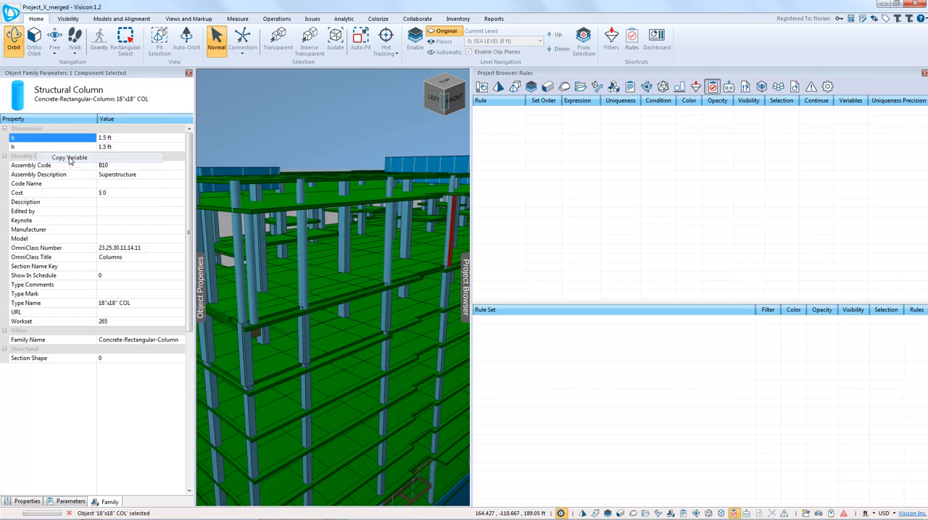
Step: Create a new rule named "Columns with Dimension b = 1.5ft"
{"action": "right_click", "coordinate": [516, 121]}
{"action": "left_click", "coordinate": [545, 126]}
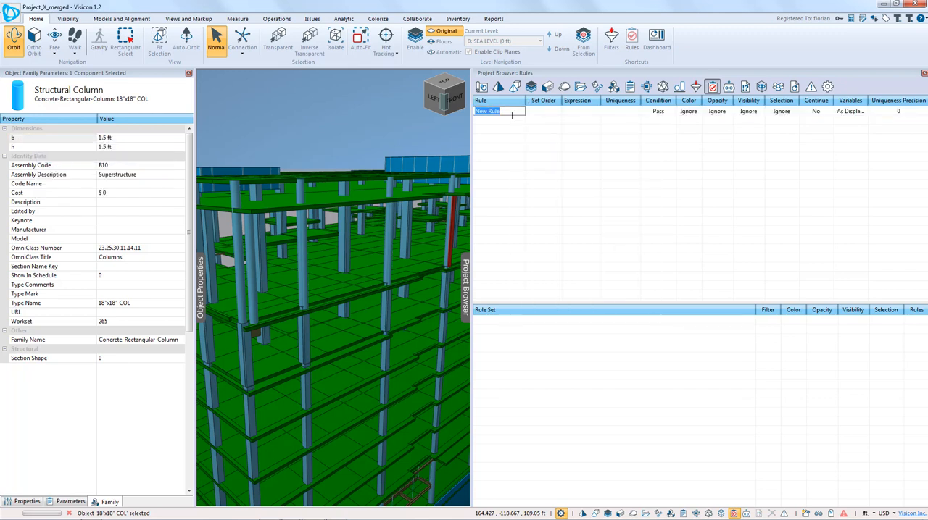
{"action": "type", "text": "Columns w"}
{"action": "type", "text": "ith Dimension b ="}
{"action": "type", "text": " 1.5ft"}
{"action": "key", "text": "Return"}
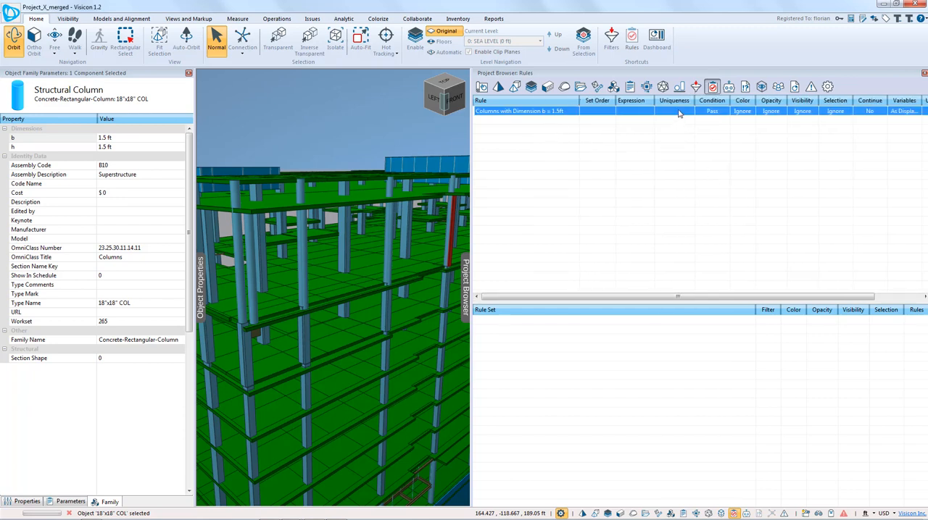
Step: Widen the rule's expression field and set its expression to "Family.Dimensions.B = 1.5ft" using the copied variable
{"action": "left_click_drag", "start_coordinate": [656, 100], "coordinate": [725, 101]}
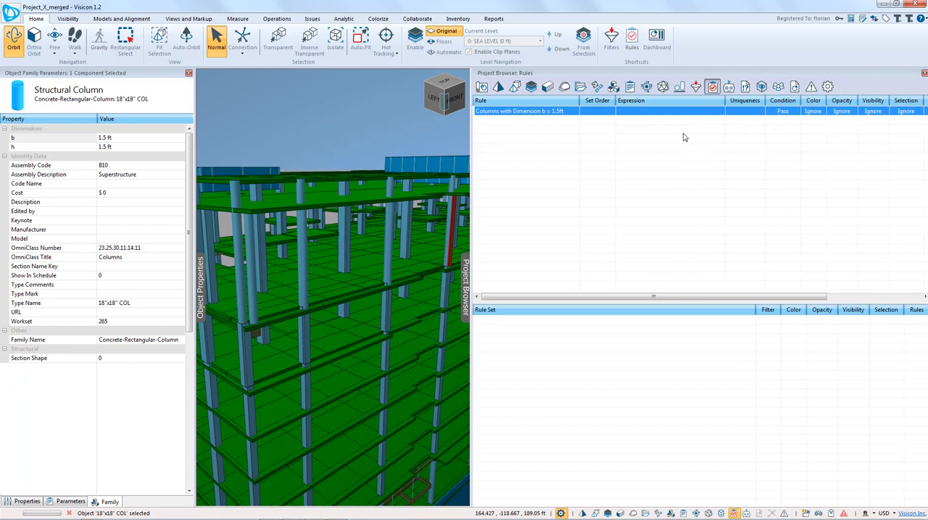
{"action": "left_click", "coordinate": [673, 111]}
{"action": "right_click", "coordinate": [673, 111]}
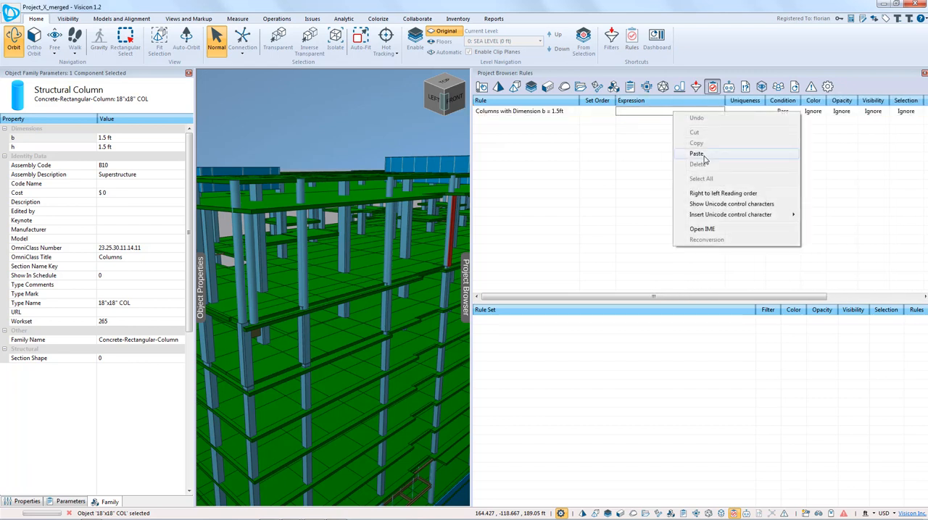
{"action": "left_click", "coordinate": [696, 153]}
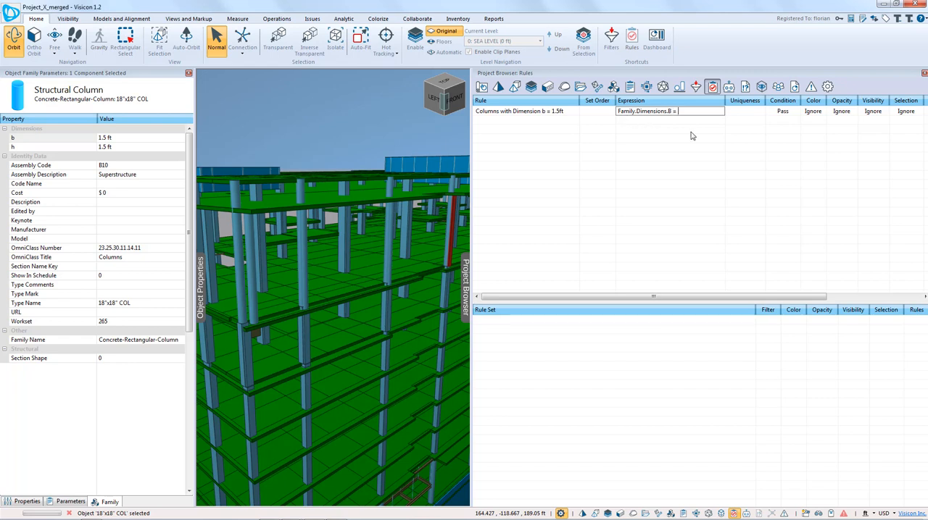
{"action": "type", "text": "= 1.5ft"}
{"action": "key", "text": "Return"}
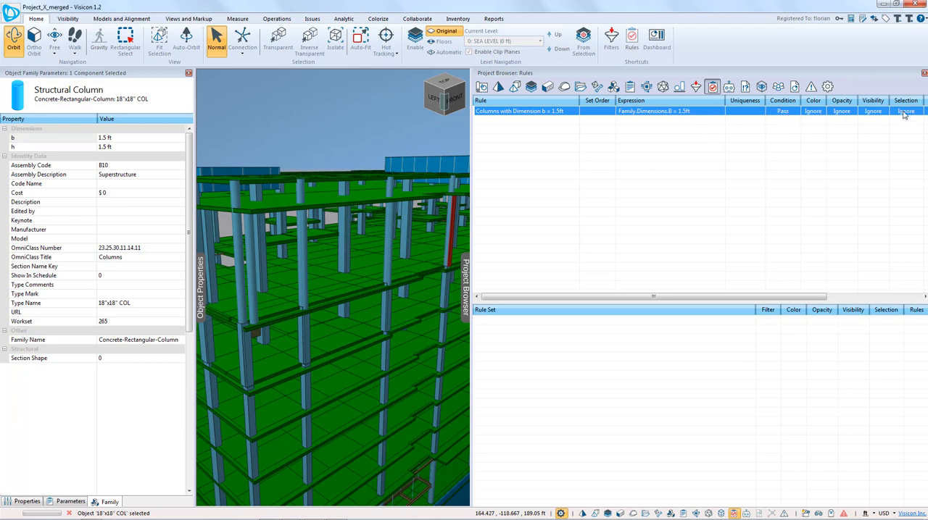
Step: Set the column dimension rule's color to yellow and inspect the matching columns around the building
{"action": "left_click", "coordinate": [811, 112]}
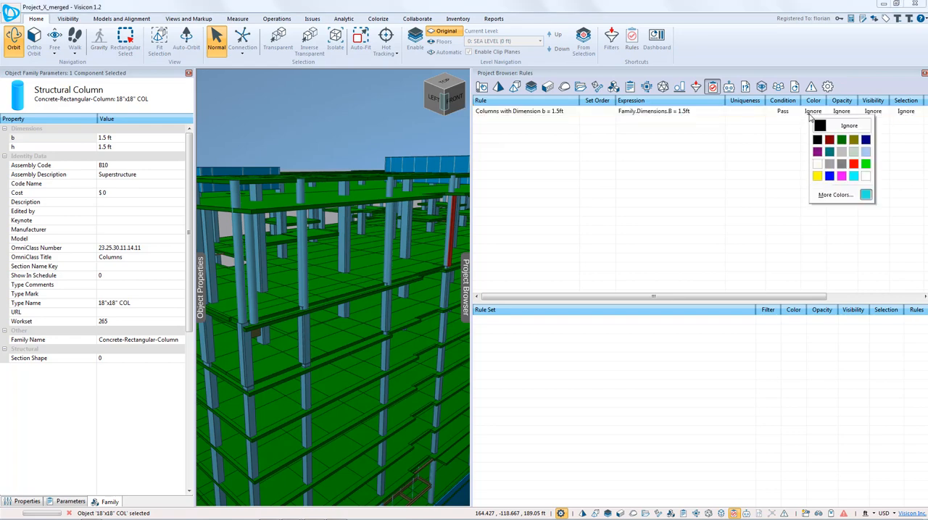
{"action": "left_click", "coordinate": [818, 176]}
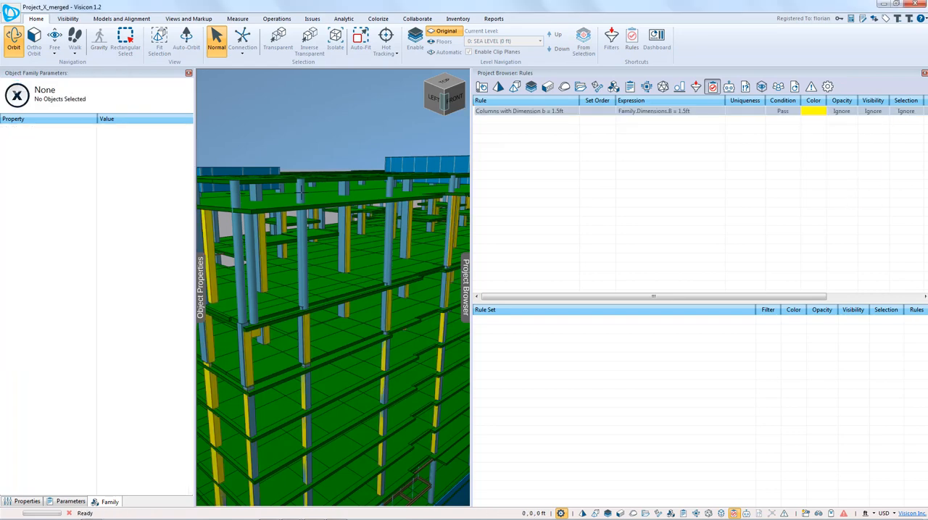
{"action": "left_click_drag", "start_coordinate": [348, 290], "coordinate": [287, 312]}
{"action": "scroll", "coordinate": [290, 312], "scroll_direction": "down", "scroll_amount": 5}
{"action": "middle_click_drag", "start_coordinate": [289, 311], "coordinate": [310, 275]}
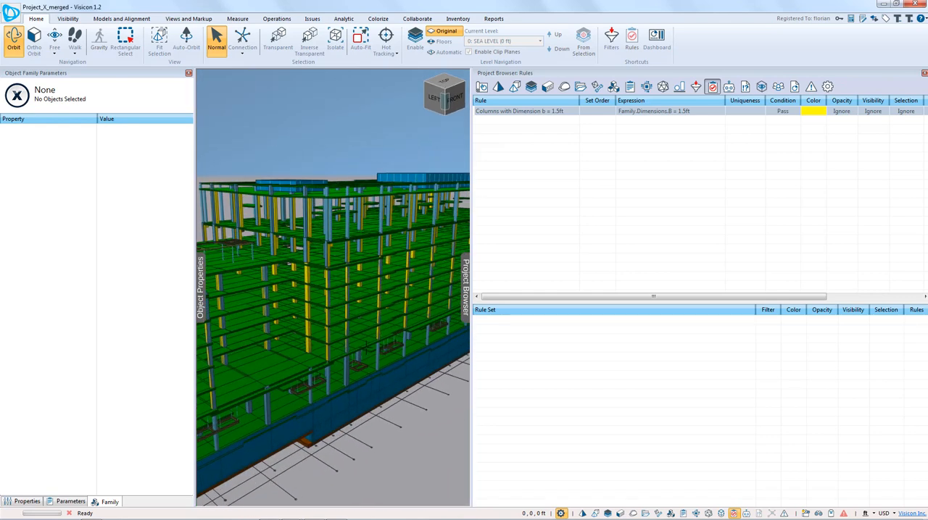
{"action": "scroll", "coordinate": [310, 275], "scroll_direction": "up", "scroll_amount": 5}
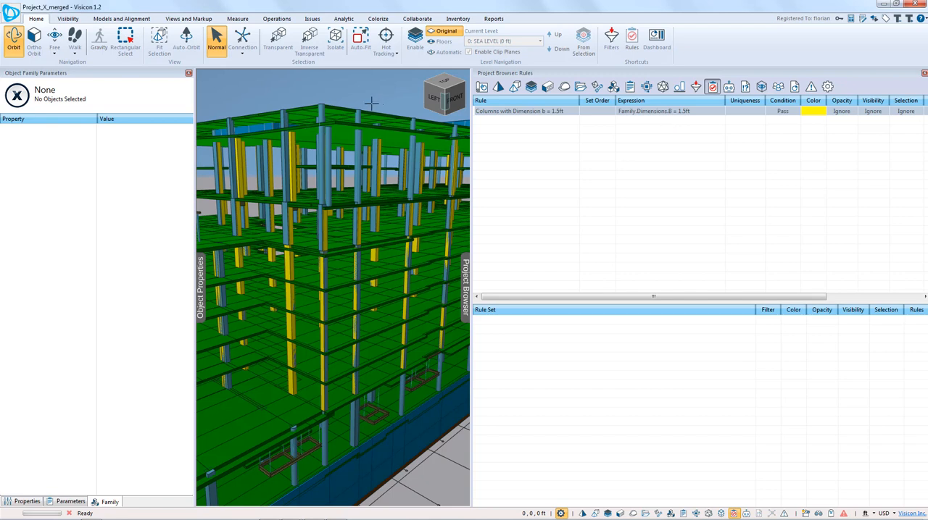
Step: Apply the complete template file "Slab and wall colorization" to the project
{"action": "left_click", "coordinate": [16, 18]}
{"action": "mouse_move", "coordinate": [78, 269]}
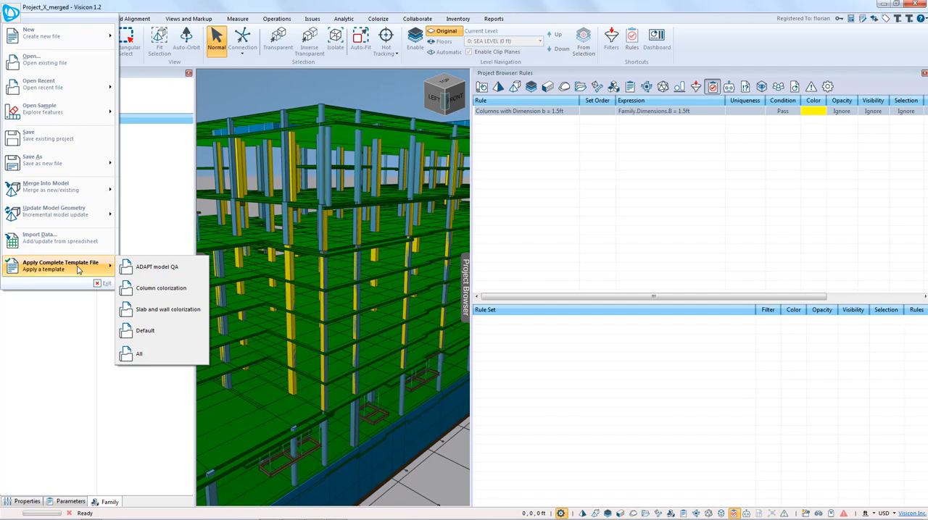
{"action": "left_click", "coordinate": [165, 310]}
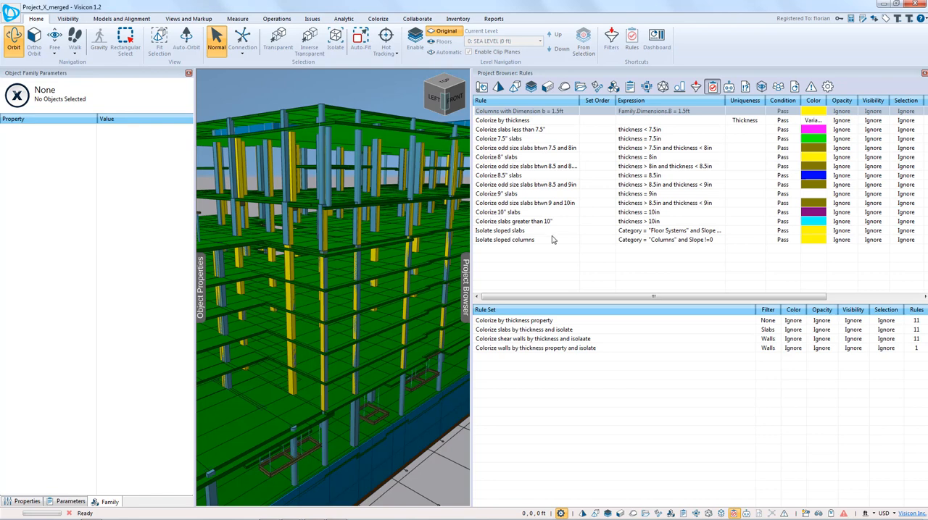
Step: Run the rule for slabs less than 7.5", followed by the rule that colorizes 8" slabs
{"action": "left_click", "coordinate": [527, 130]}
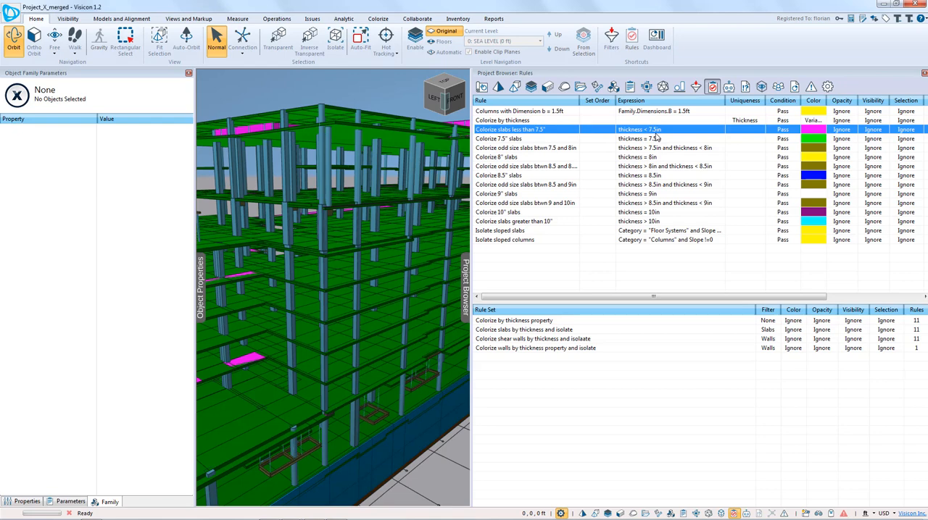
{"action": "left_click", "coordinate": [542, 158]}
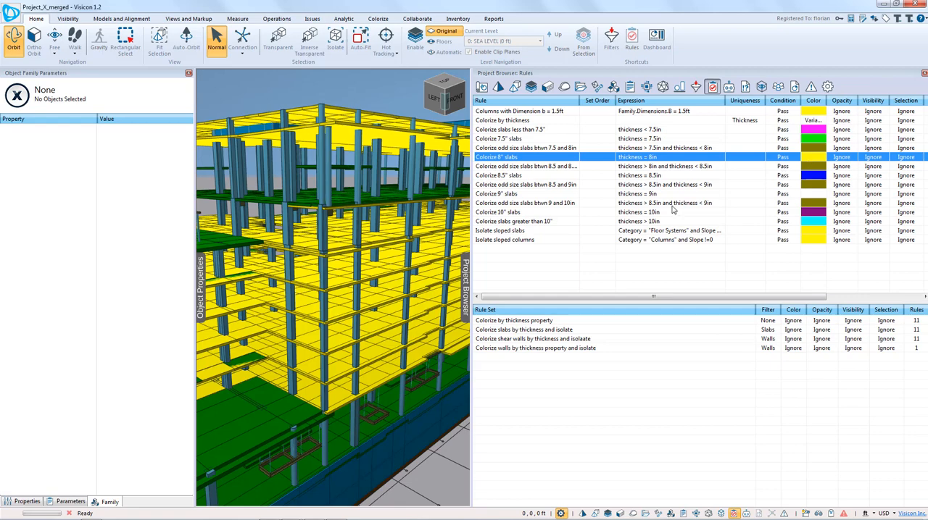
{"action": "left_click_drag", "start_coordinate": [351, 261], "coordinate": [366, 267]}
{"action": "scroll", "coordinate": [367, 267], "scroll_direction": "up", "scroll_amount": 5}
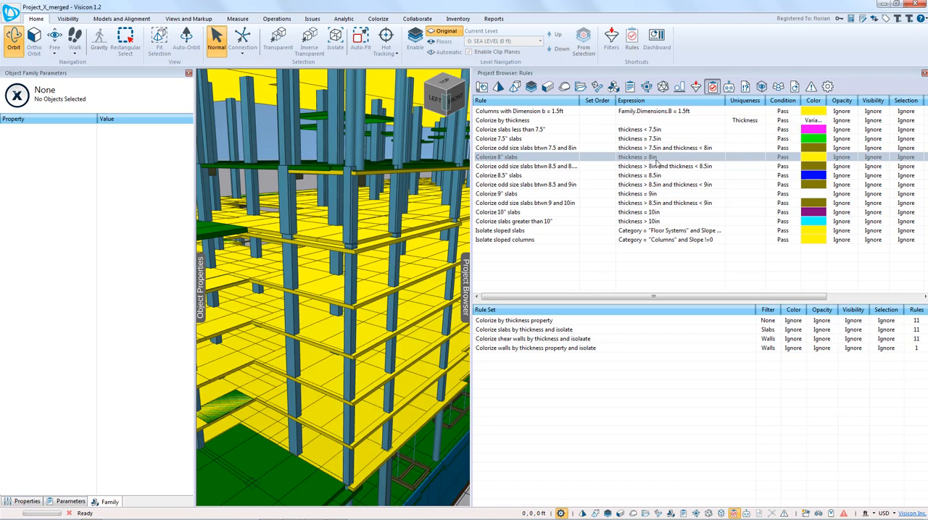
Step: Compare the properties of the ETABS slab pieces on L07 with those of the Revit slabs on Levels 7 and 6
{"action": "left_click", "coordinate": [372, 236]}
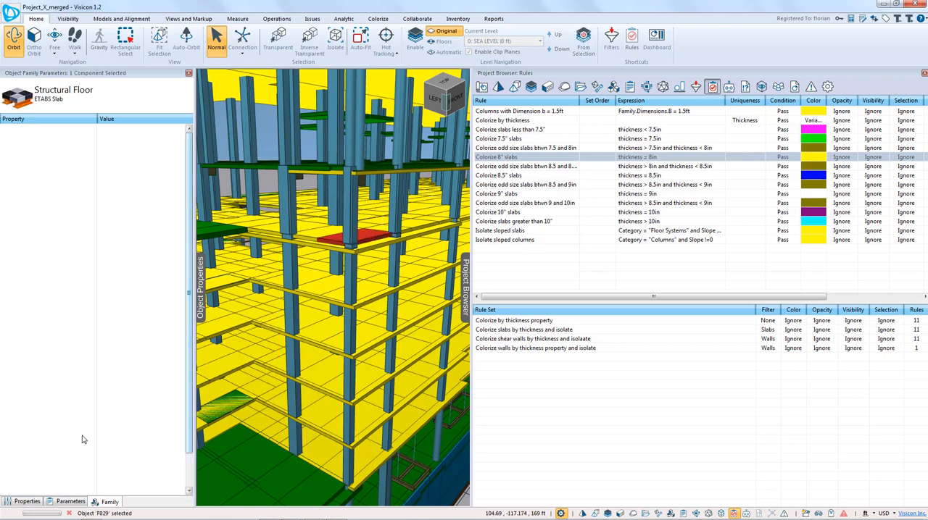
{"action": "left_click", "coordinate": [27, 502]}
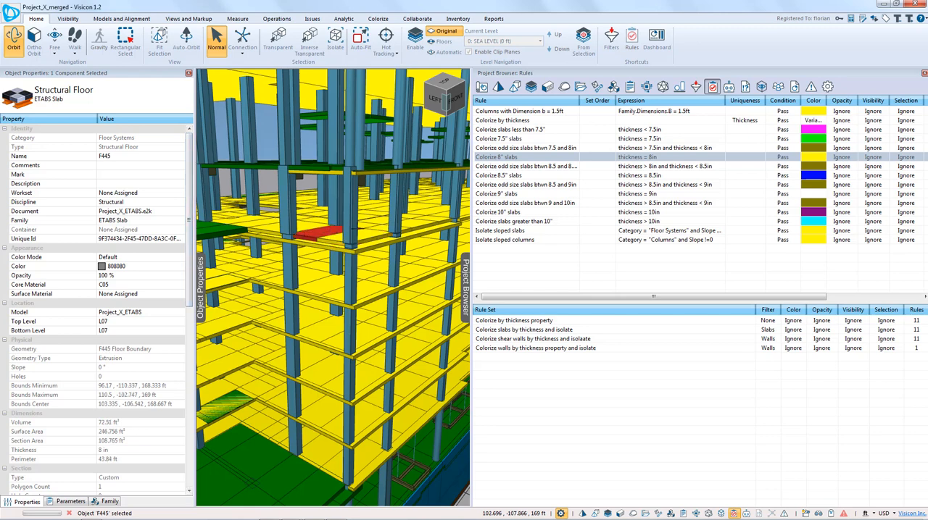
{"action": "left_click", "coordinate": [379, 227]}
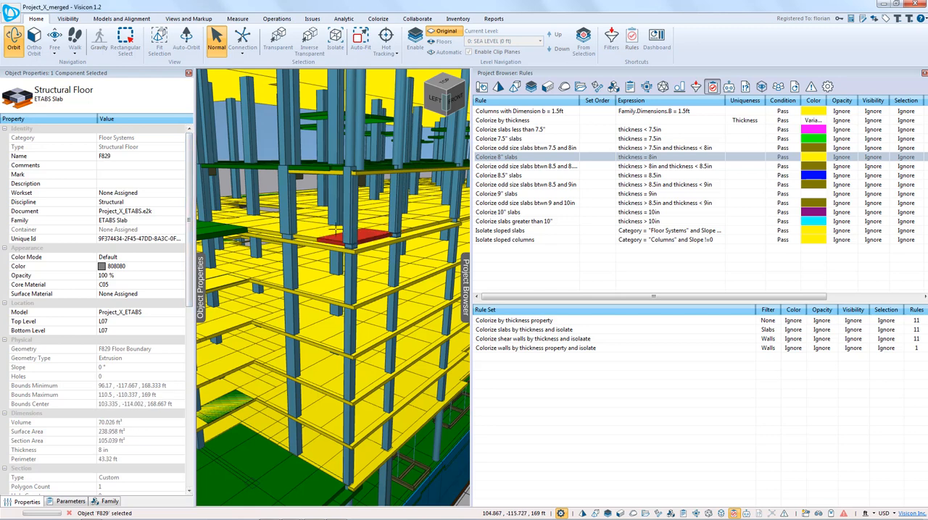
{"action": "left_click", "coordinate": [325, 231]}
{"action": "left_click", "coordinate": [367, 246]}
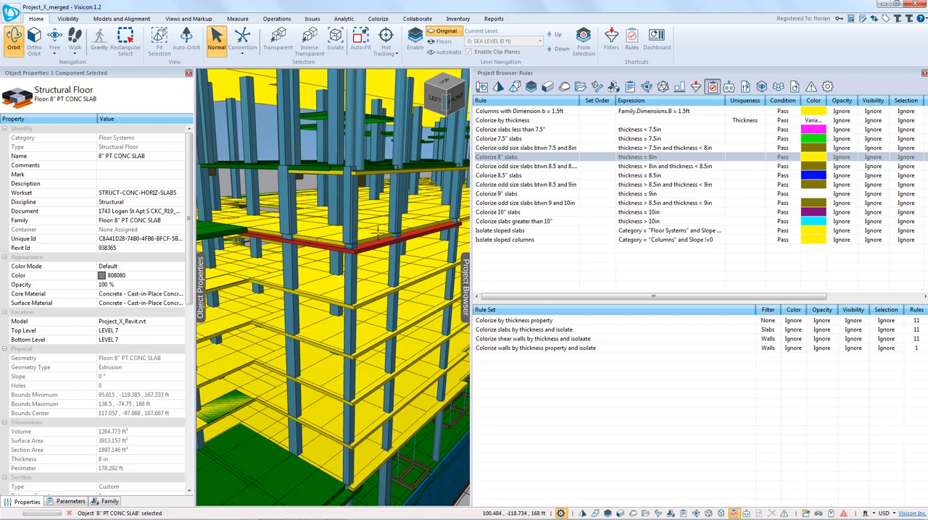
{"action": "left_click", "coordinate": [377, 296]}
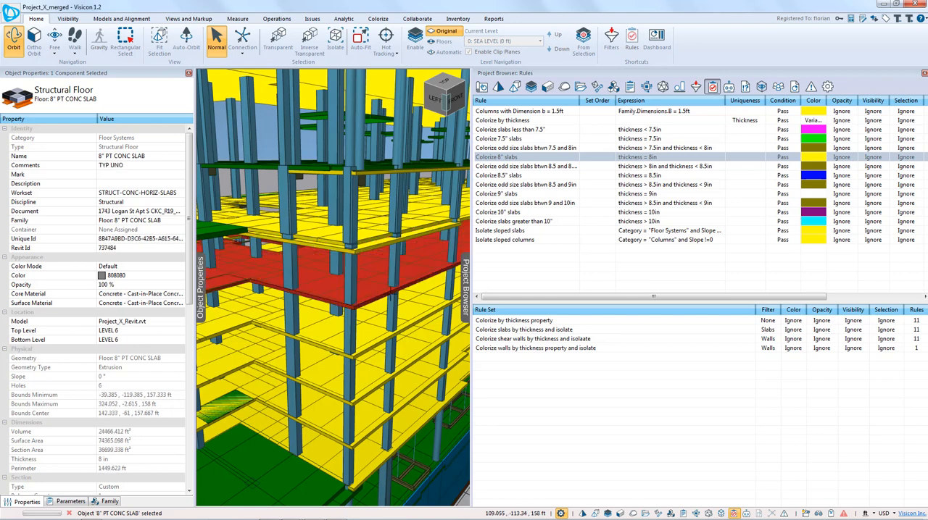
Step: Reselect ETABS slab F829 on L07 and check its thickness property
{"action": "left_click", "coordinate": [369, 238]}
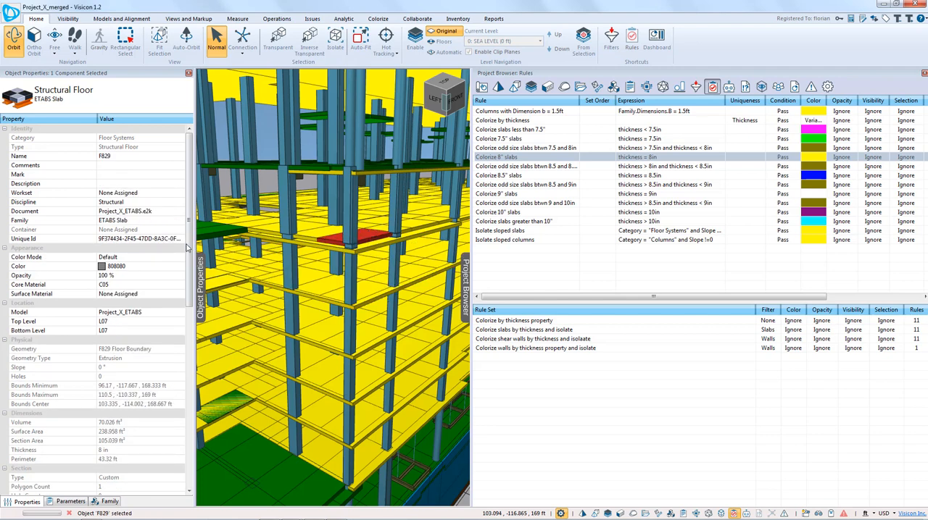
{"action": "scroll", "coordinate": [191, 257], "scroll_direction": "down", "scroll_amount": 1}
{"action": "scroll", "coordinate": [190, 258], "scroll_direction": "down", "scroll_amount": 2}
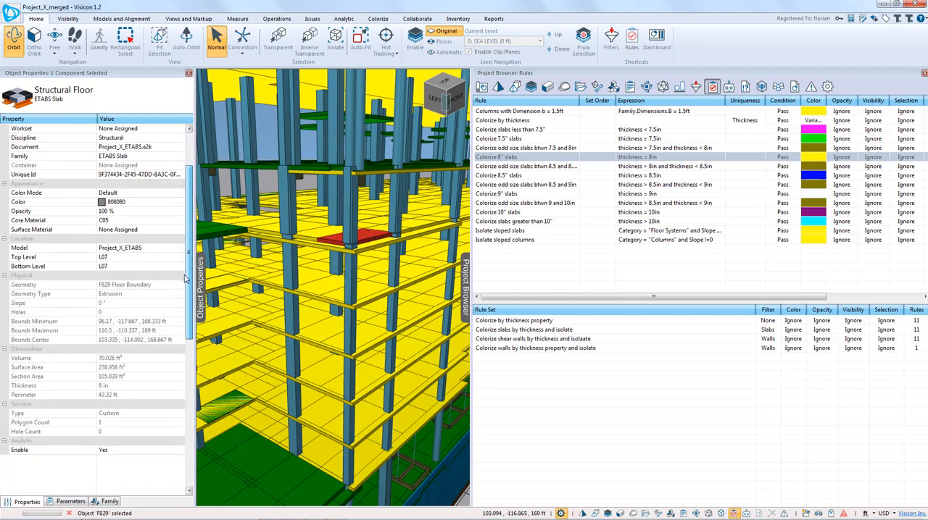
{"action": "left_click", "coordinate": [55, 387]}
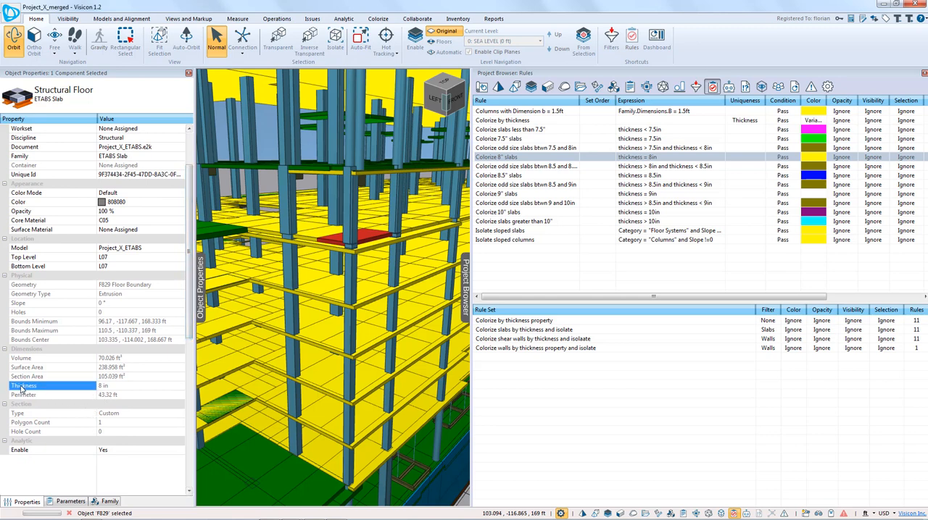
Step: Select the Revit 8" PT CONC SLAB on Level 7 and check its thickness property
{"action": "left_click", "coordinate": [369, 247]}
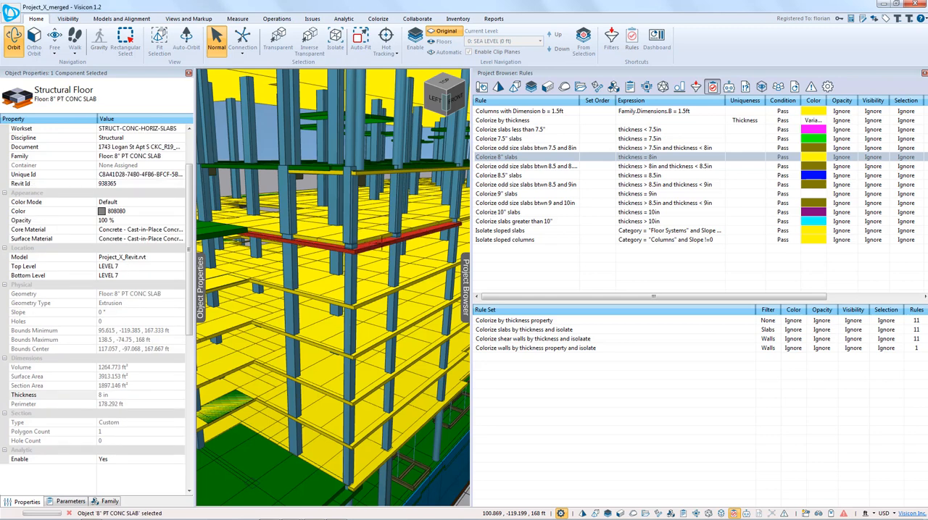
{"action": "left_click", "coordinate": [39, 397]}
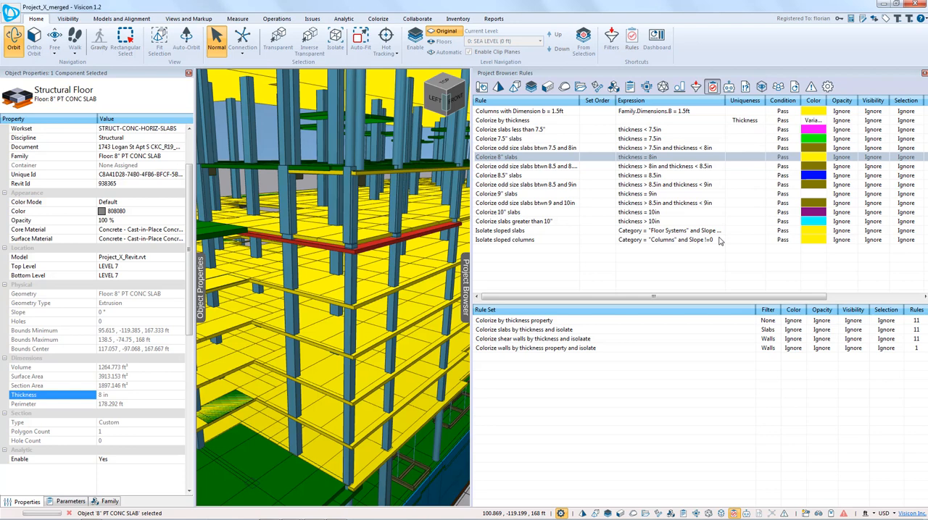
Step: Run the rules for 8.5" slabs, odd size slabs between 8.5 and 9in, and 9" slabs in sequence
{"action": "left_click", "coordinate": [540, 176]}
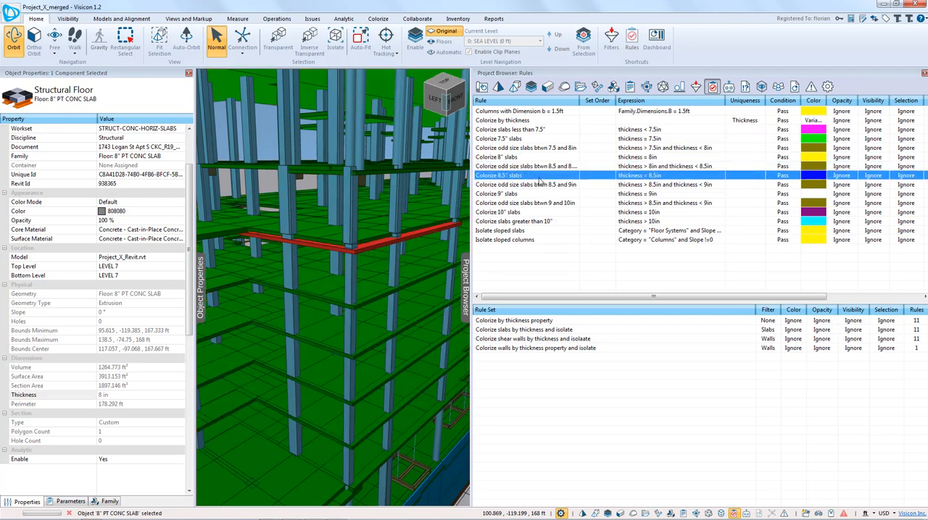
{"action": "left_click", "coordinate": [546, 187]}
{"action": "left_click", "coordinate": [545, 193]}
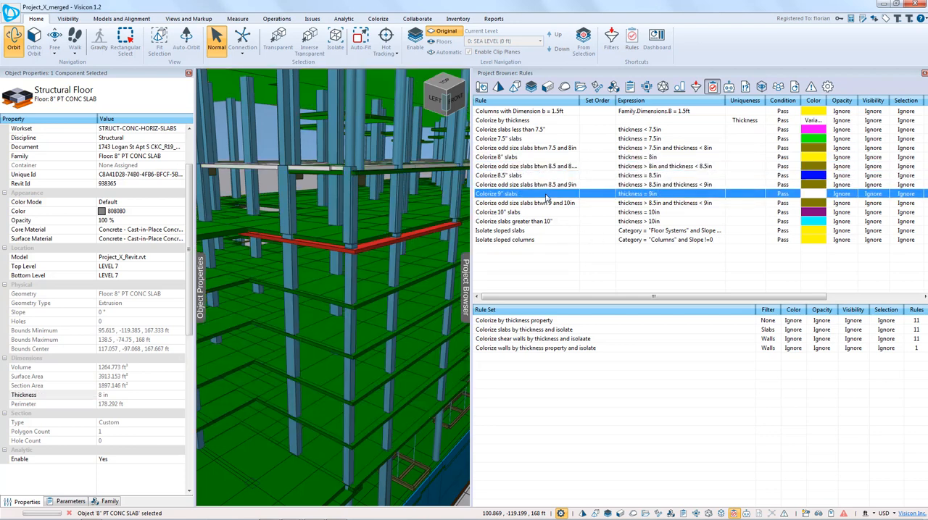
Step: Run the rule set "Colorize by thickness property" on the whole model and view the colored building from outside
{"action": "left_click", "coordinate": [547, 322]}
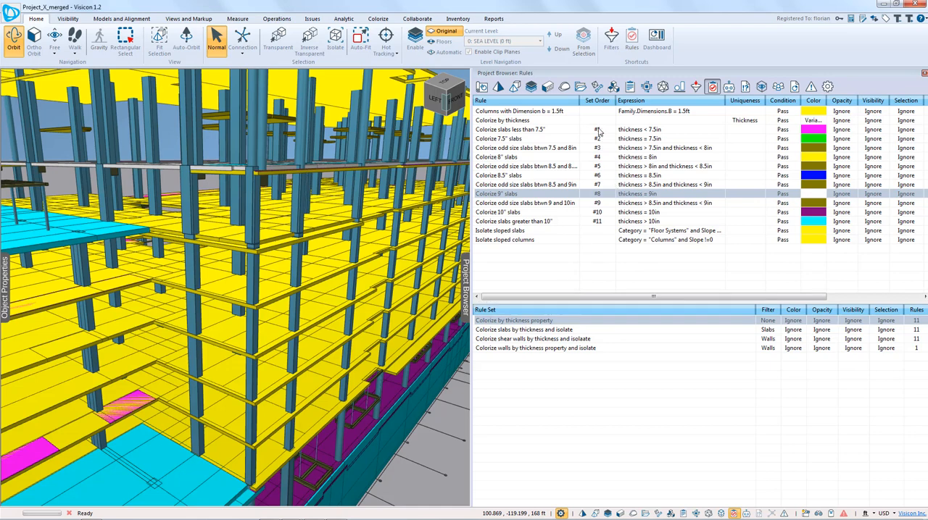
{"action": "left_click", "coordinate": [579, 321]}
{"action": "left_click_drag", "start_coordinate": [354, 319], "coordinate": [209, 297]}
{"action": "scroll", "coordinate": [290, 319], "scroll_direction": "down", "scroll_amount": 5}
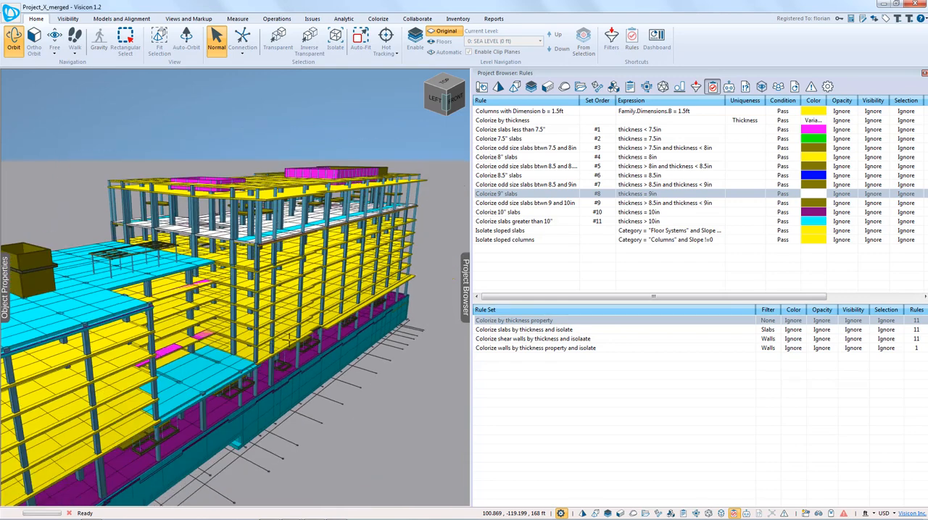
{"action": "left_click_drag", "start_coordinate": [313, 347], "coordinate": [341, 348]}
{"action": "scroll", "coordinate": [332, 335], "scroll_direction": "up", "scroll_amount": 2}
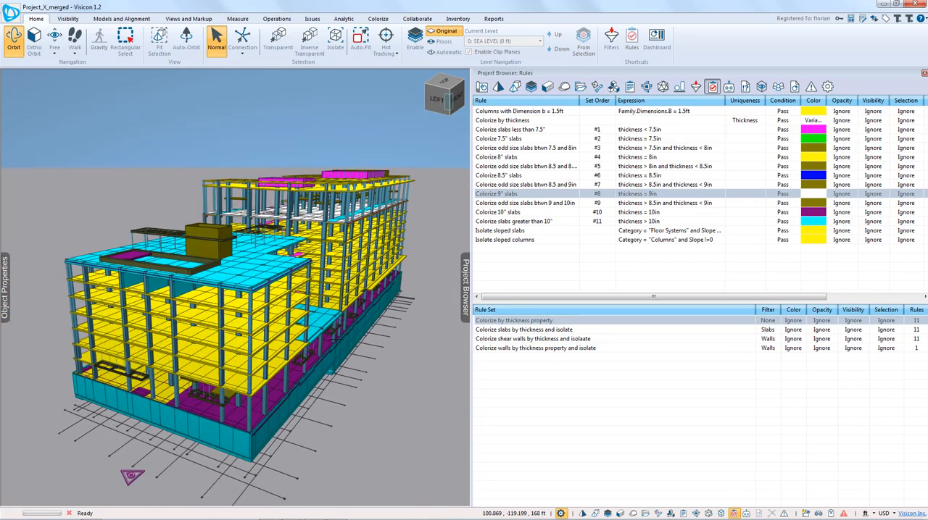
{"action": "left_click_drag", "start_coordinate": [391, 273], "coordinate": [375, 268]}
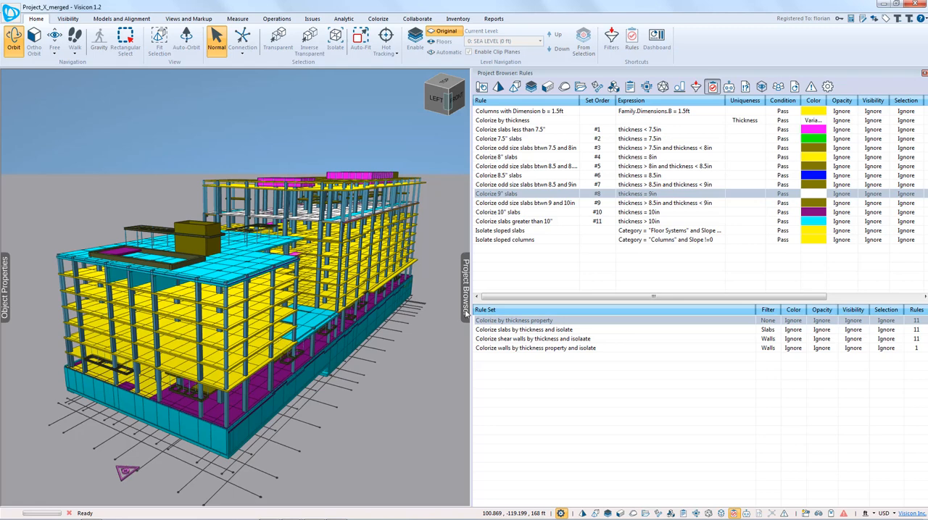
Step: Run the rule set "Colorize slabs by thickness and isolate" and view the isolated slabs from several sides
{"action": "left_click", "coordinate": [513, 331]}
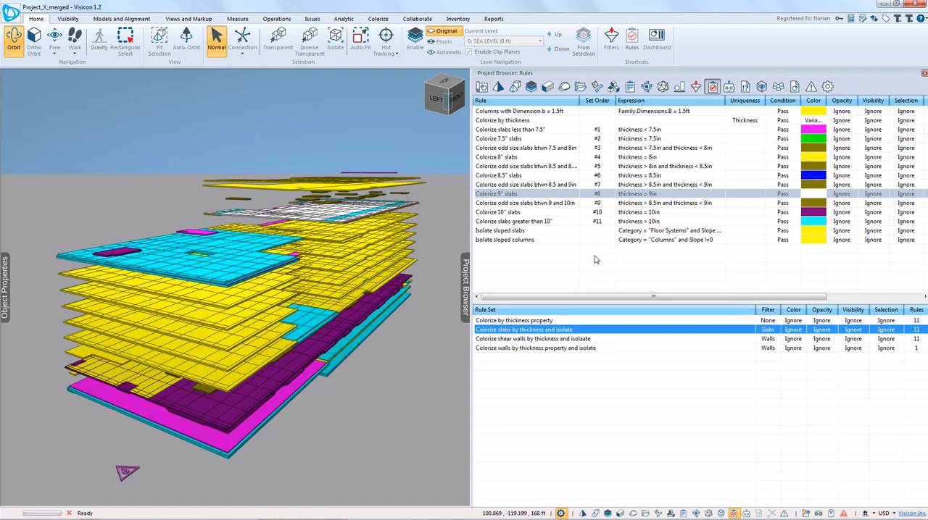
{"action": "left_click_drag", "start_coordinate": [323, 313], "coordinate": [342, 317]}
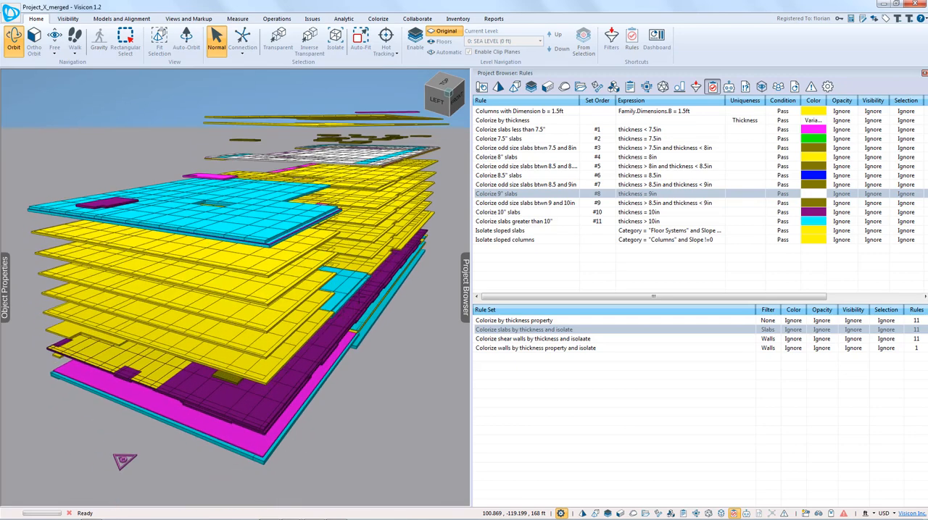
{"action": "mouse_move", "coordinate": [124, 461]}
{"action": "left_mouse_down"}
{"action": "mouse_move", "coordinate": [128, 454]}
{"action": "mouse_move", "coordinate": [132, 467]}
{"action": "left_mouse_up"}
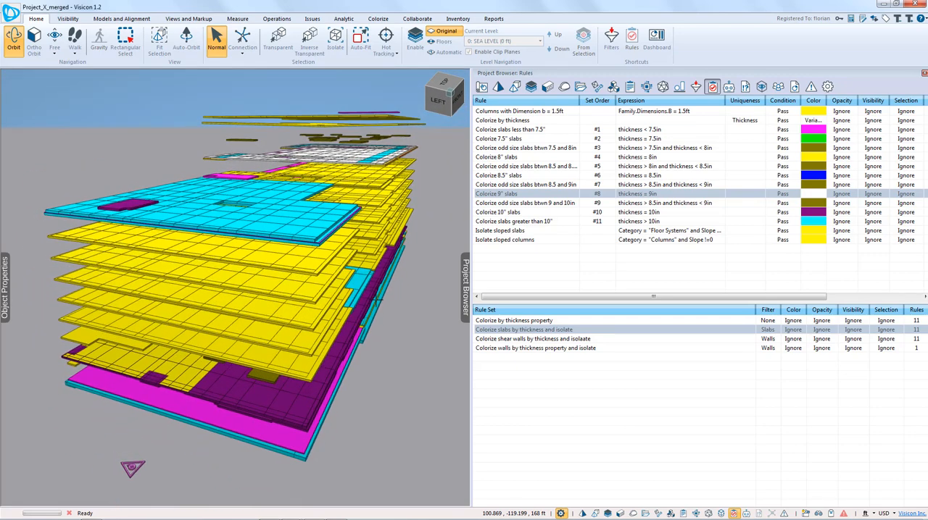
{"action": "left_click_drag", "start_coordinate": [375, 298], "coordinate": [363, 291]}
{"action": "scroll", "coordinate": [363, 292], "scroll_direction": "up", "scroll_amount": 3}
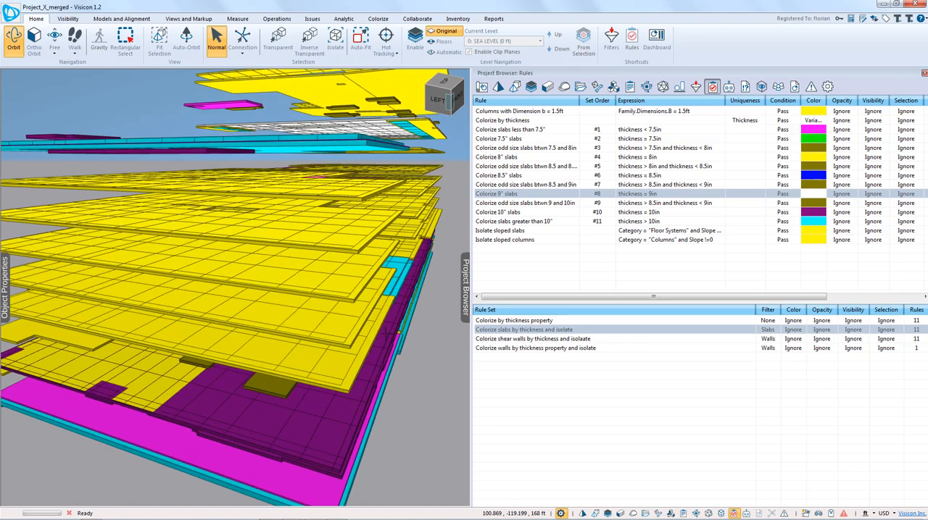
{"action": "scroll", "coordinate": [341, 355], "scroll_direction": "up", "scroll_amount": 3}
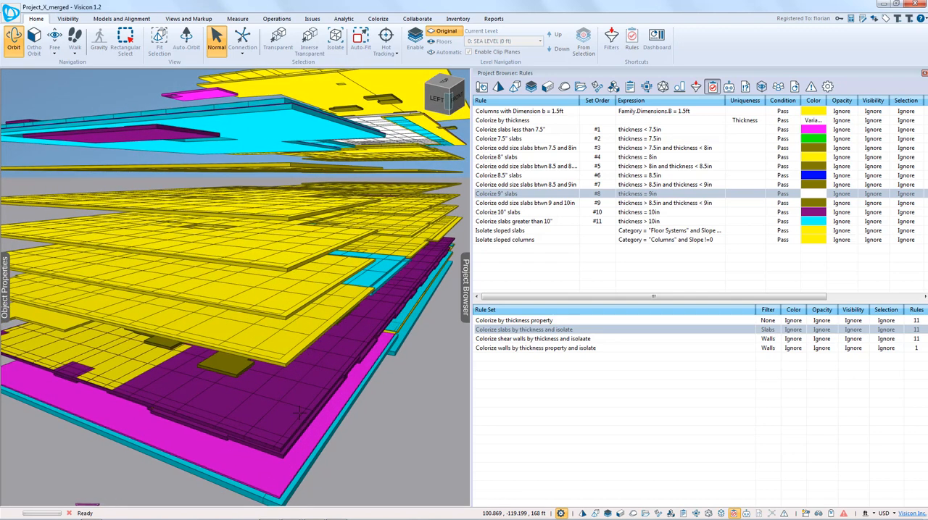
{"action": "scroll", "coordinate": [300, 411], "scroll_direction": "down", "scroll_amount": 4}
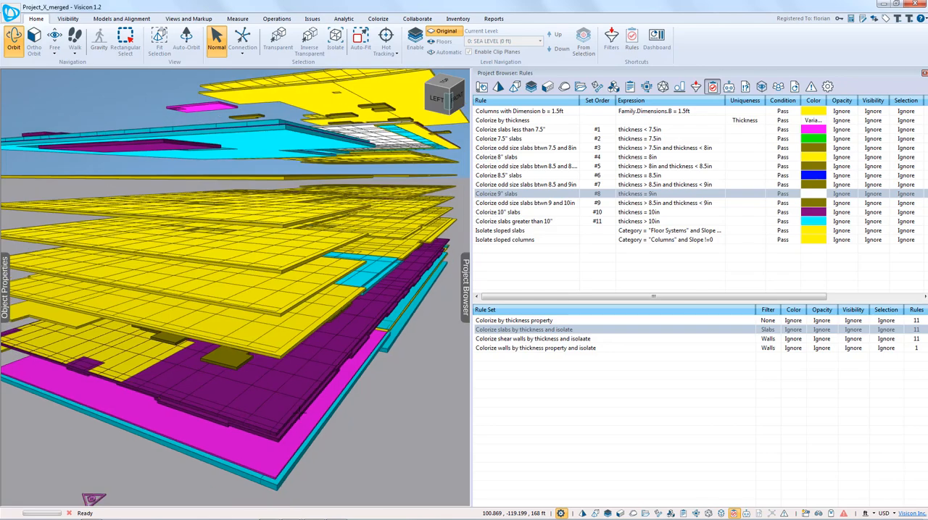
{"action": "left_click_drag", "start_coordinate": [333, 356], "coordinate": [257, 335]}
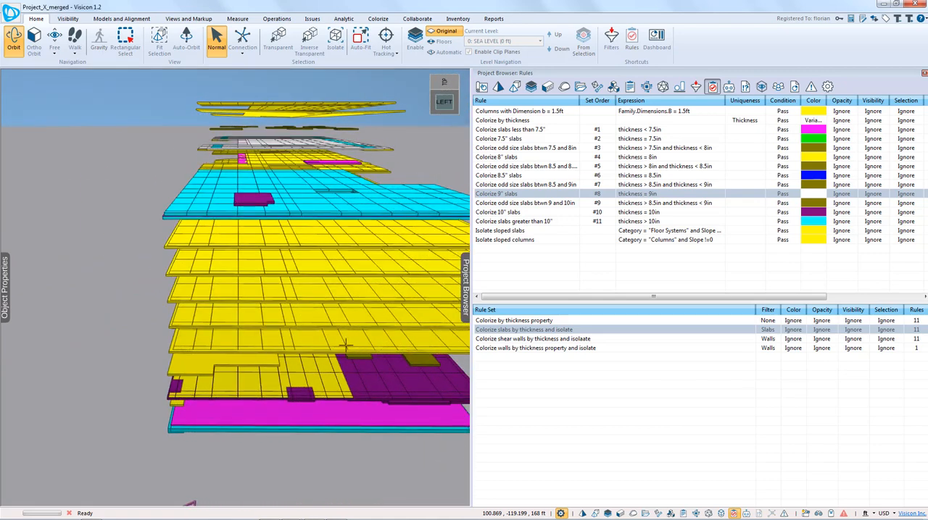
{"action": "left_click_drag", "start_coordinate": [346, 346], "coordinate": [289, 303]}
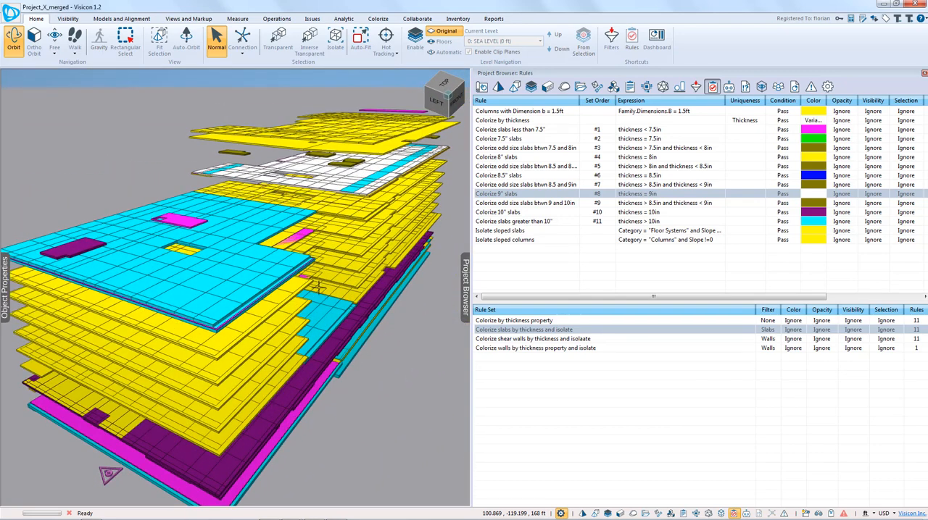
{"action": "left_click_drag", "start_coordinate": [372, 245], "coordinate": [348, 323]}
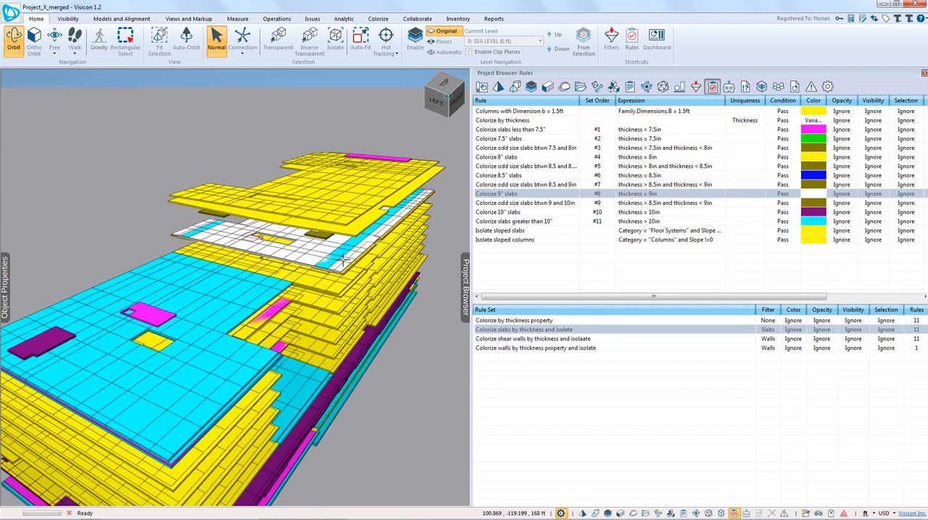
Step: Select the corner piece of the white 9" upper floor, examine it against the adjoining and underlying slabs, and clear the selection
{"action": "left_click", "coordinate": [349, 228]}
{"action": "left_click_drag", "start_coordinate": [349, 228], "coordinate": [229, 308]}
{"action": "scroll", "coordinate": [229, 308], "scroll_direction": "up", "scroll_amount": 10}
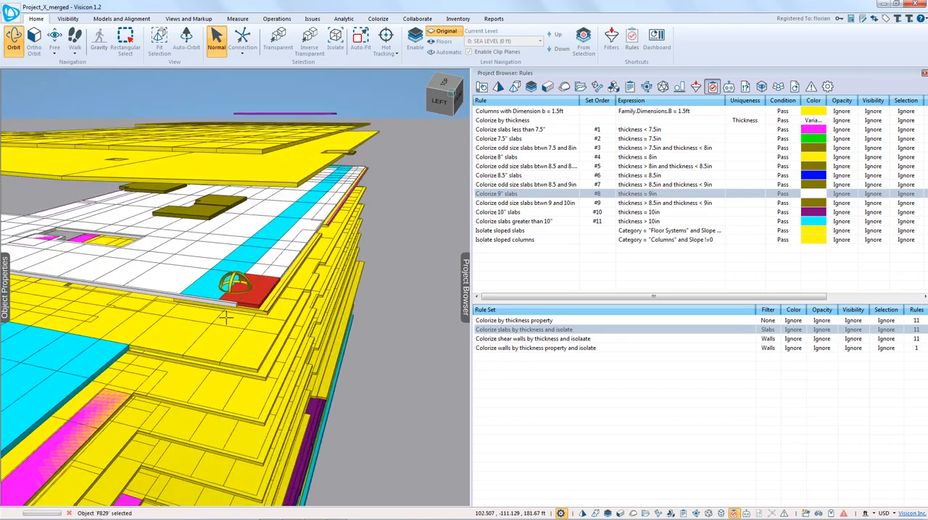
{"action": "left_click_drag", "start_coordinate": [200, 340], "coordinate": [217, 281]}
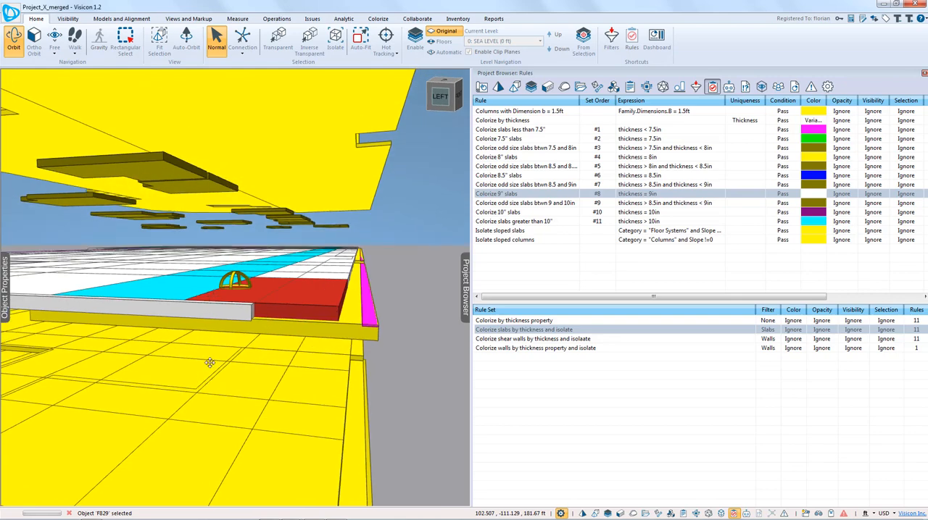
{"action": "middle_click_drag", "start_coordinate": [209, 363], "coordinate": [238, 316]}
{"action": "scroll", "coordinate": [237, 315], "scroll_direction": "down", "scroll_amount": 3}
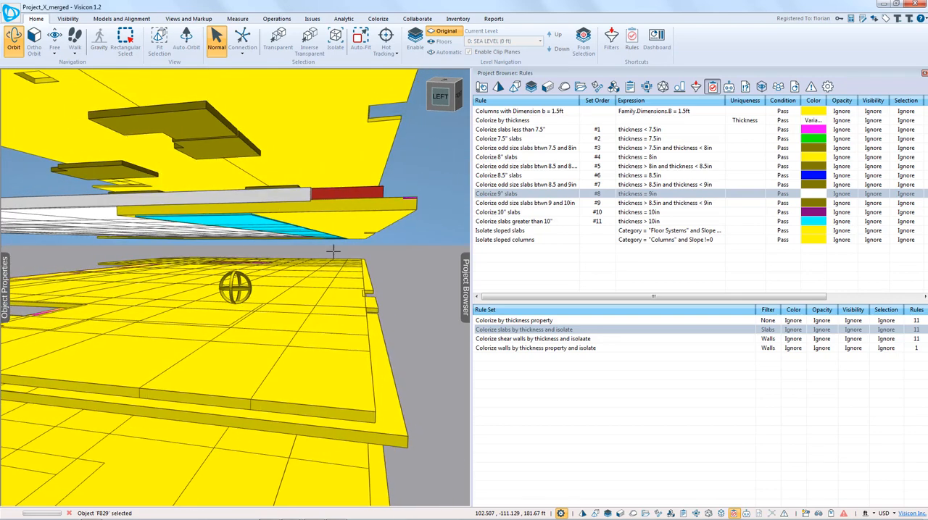
{"action": "left_click_drag", "start_coordinate": [332, 250], "coordinate": [308, 220]}
{"action": "left_click_drag", "start_coordinate": [431, 261], "coordinate": [394, 269]}
{"action": "left_click_drag", "start_coordinate": [348, 302], "coordinate": [343, 293]}
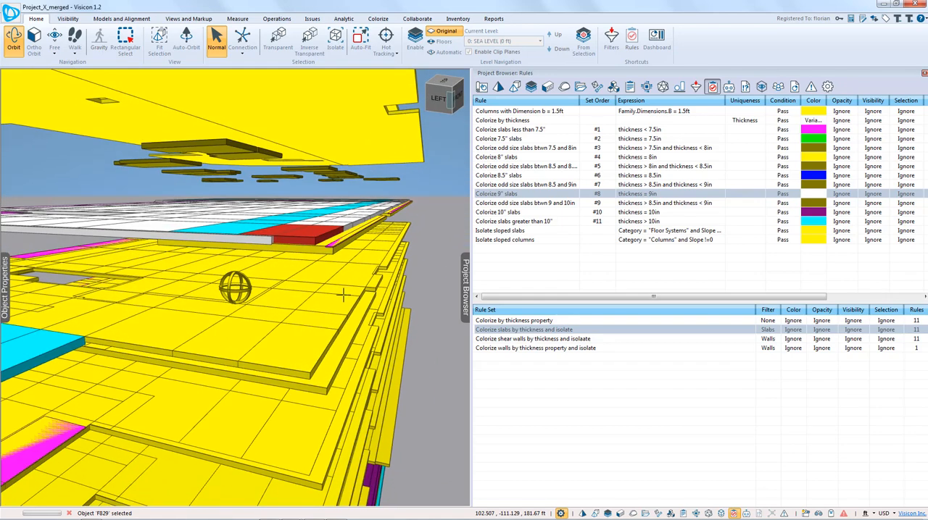
{"action": "scroll", "coordinate": [343, 295], "scroll_direction": "down", "scroll_amount": 6}
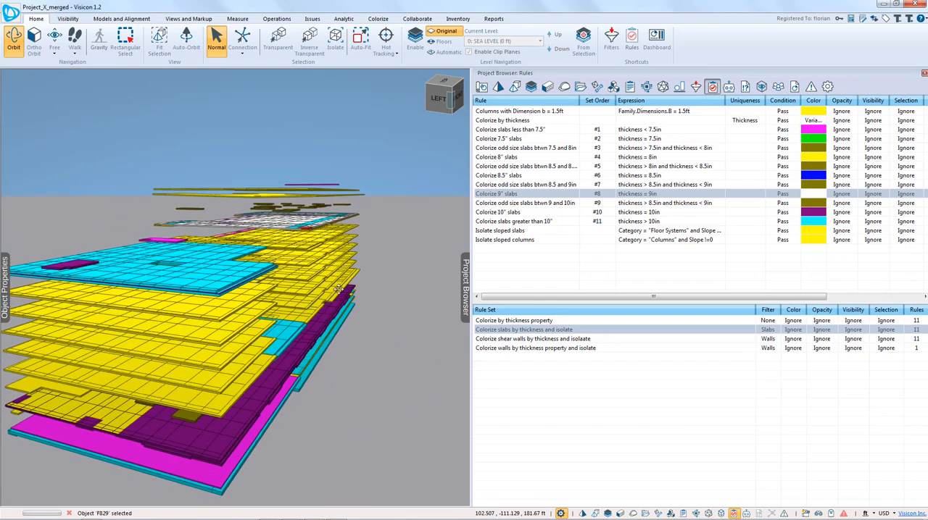
{"action": "middle_click_drag", "start_coordinate": [338, 289], "coordinate": [374, 266]}
{"action": "left_click_drag", "start_coordinate": [375, 266], "coordinate": [311, 302]}
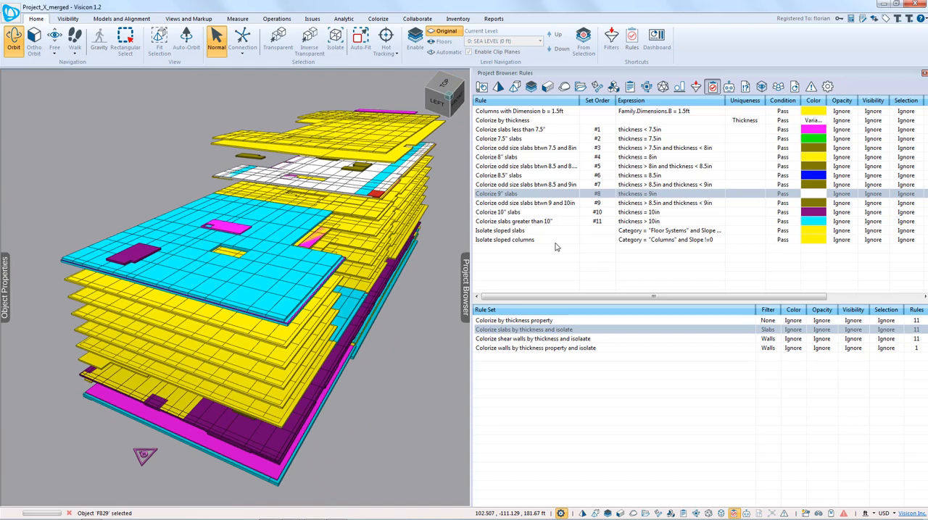
{"action": "middle_click_drag", "start_coordinate": [362, 321], "coordinate": [346, 314]}
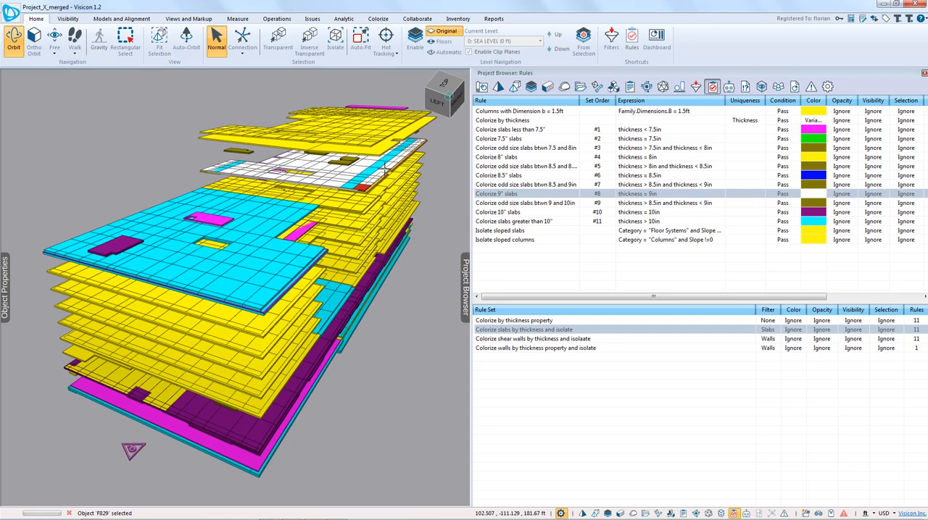
{"action": "left_click", "coordinate": [406, 377]}
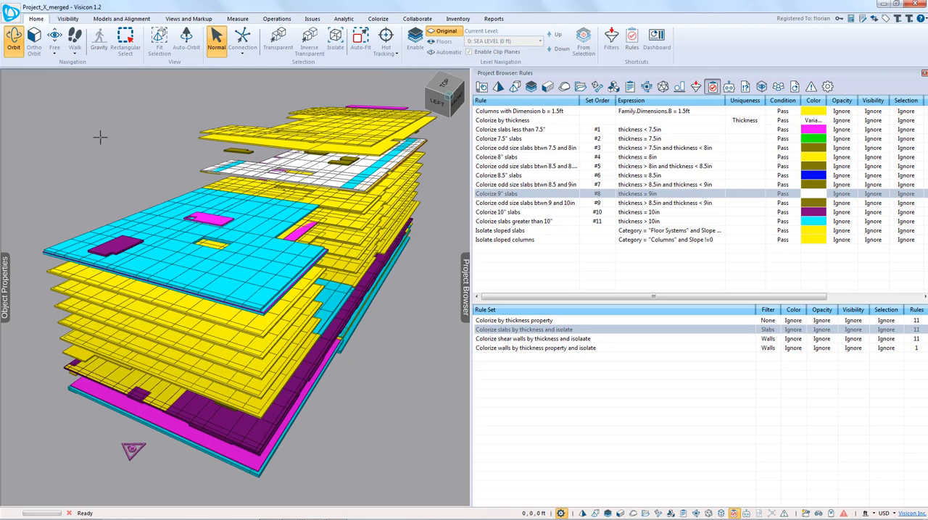
Step: Apply the complete template file "Column colorization" and widen the Expression column of the rule list to show full expressions
{"action": "left_click", "coordinate": [11, 15]}
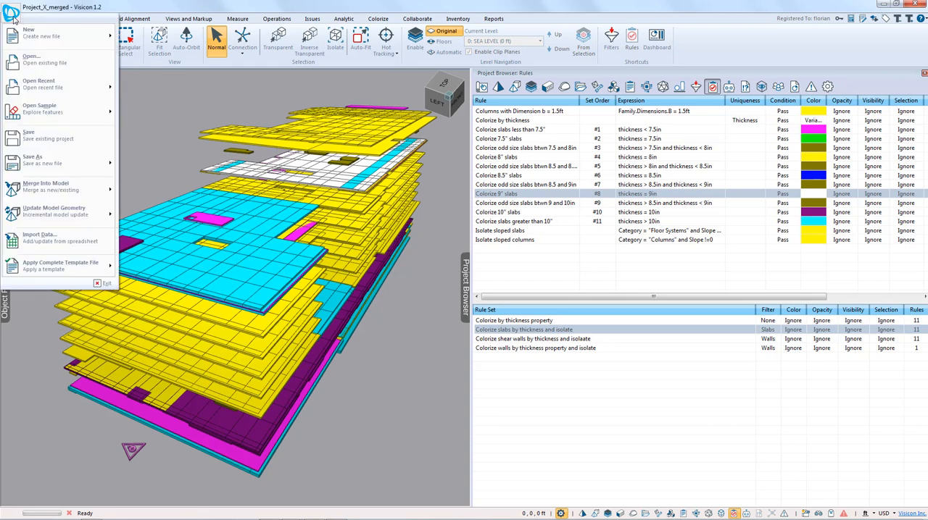
{"action": "mouse_move", "coordinate": [29, 220]}
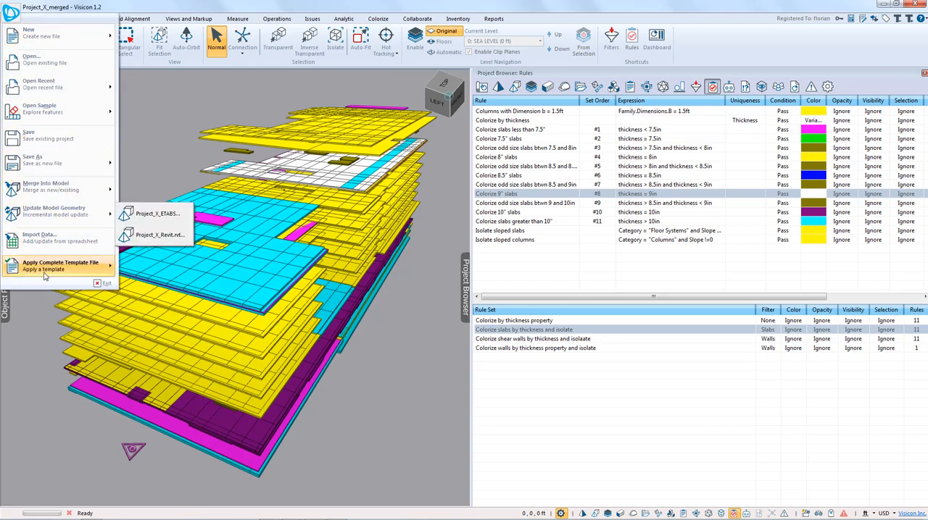
{"action": "mouse_move", "coordinate": [46, 270]}
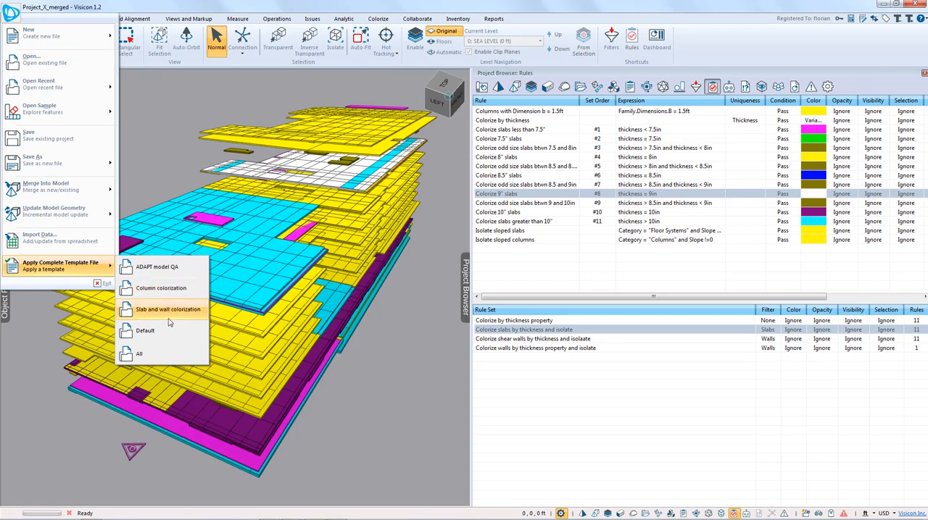
{"action": "left_click", "coordinate": [161, 288]}
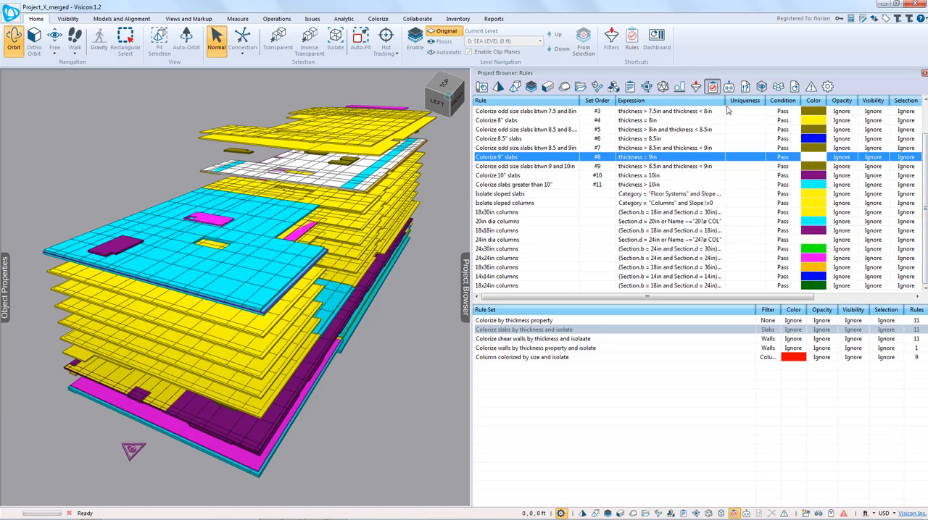
{"action": "left_click_drag", "start_coordinate": [728, 101], "coordinate": [906, 120]}
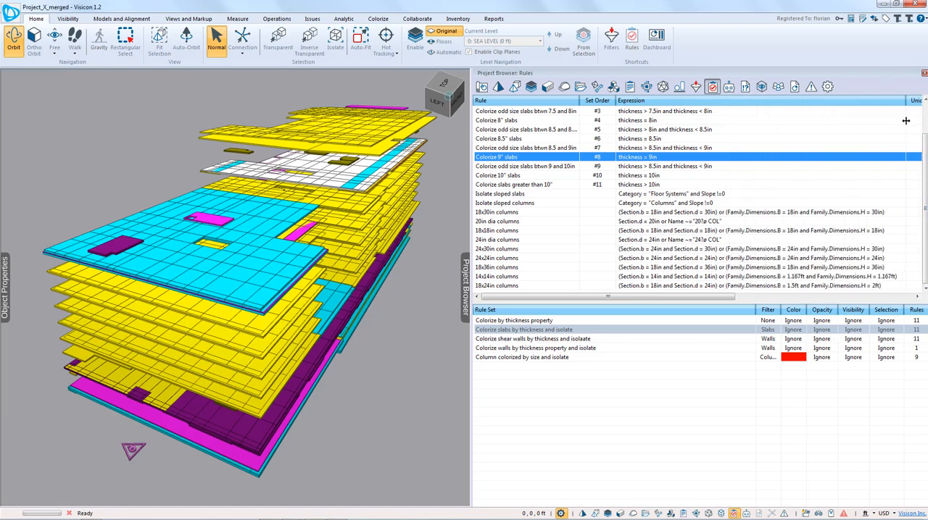
Step: Run the "24x24in columns" rule and review its full expression, condition and color against the highlighted columns
{"action": "double_click", "coordinate": [505, 252]}
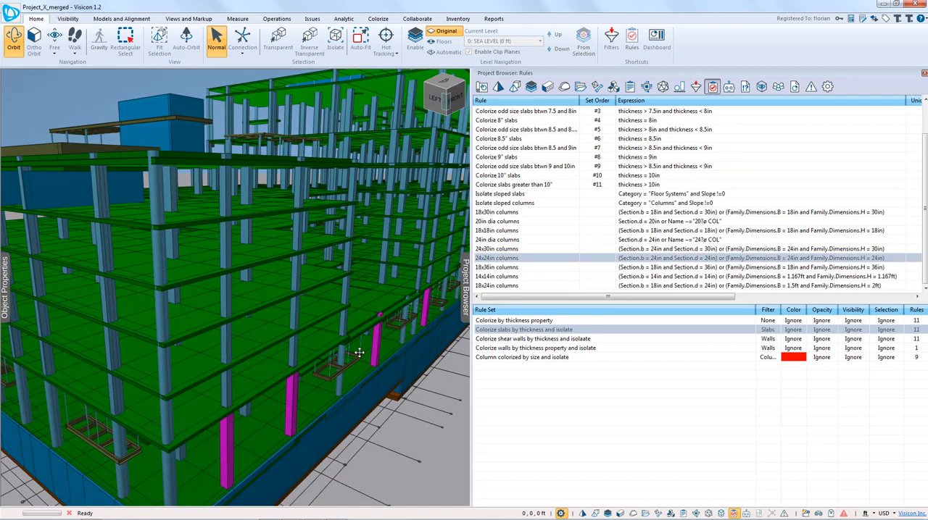
{"action": "left_click_drag", "start_coordinate": [358, 352], "coordinate": [355, 292]}
{"action": "scroll", "coordinate": [356, 291], "scroll_direction": "up", "scroll_amount": 2}
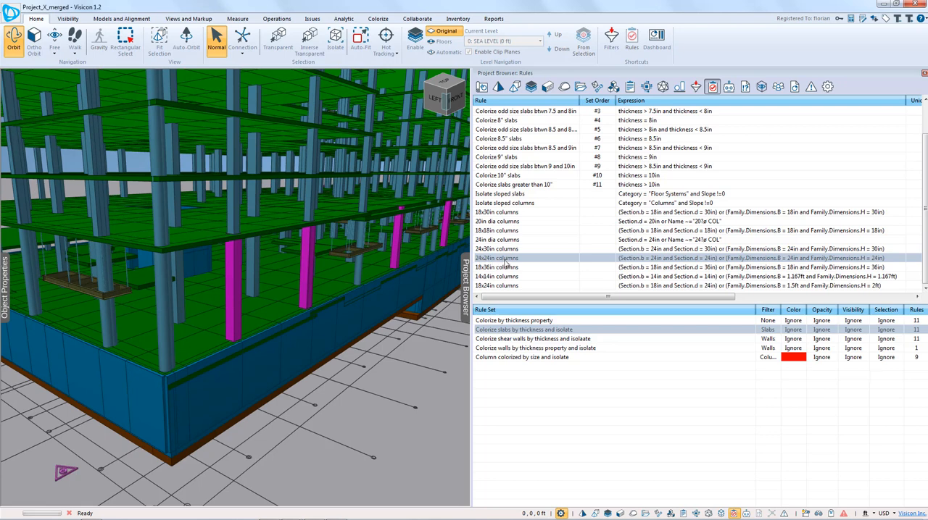
{"action": "mouse_move", "coordinate": [617, 299]}
{"action": "left_mouse_down"}
{"action": "mouse_move", "coordinate": [732, 297]}
{"action": "mouse_move", "coordinate": [642, 306]}
{"action": "mouse_move", "coordinate": [616, 289]}
{"action": "left_mouse_up"}
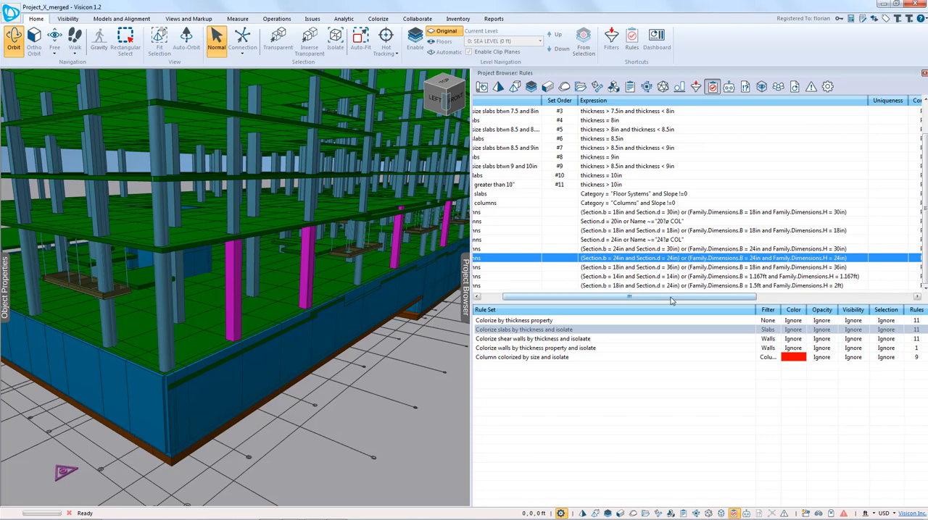
{"action": "left_click_drag", "start_coordinate": [671, 299], "coordinate": [655, 270]}
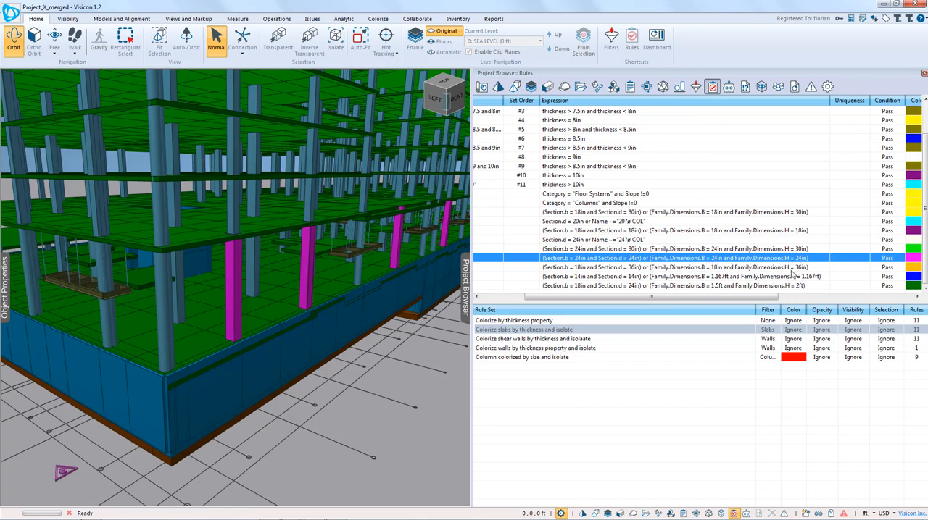
{"action": "left_click_drag", "start_coordinate": [767, 299], "coordinate": [711, 299]}
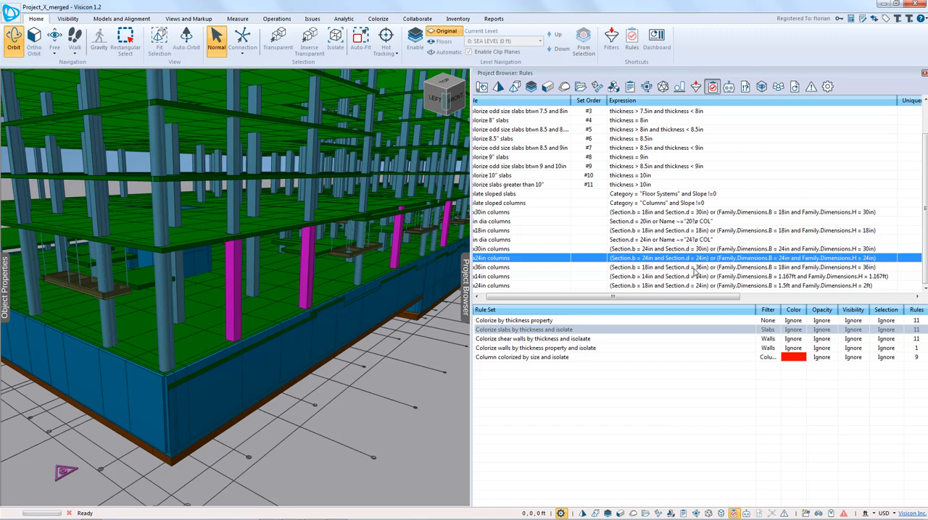
Step: Compare the ETABS section dimensions of the second magenta column from the corner with the family parameters of the overlapping Revit column
{"action": "left_click", "coordinate": [305, 278]}
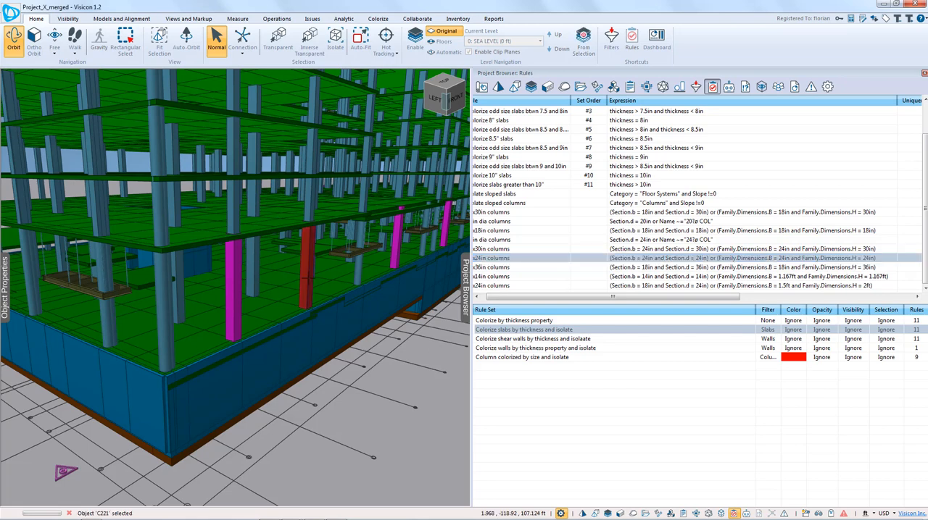
{"action": "left_click", "coordinate": [4, 291]}
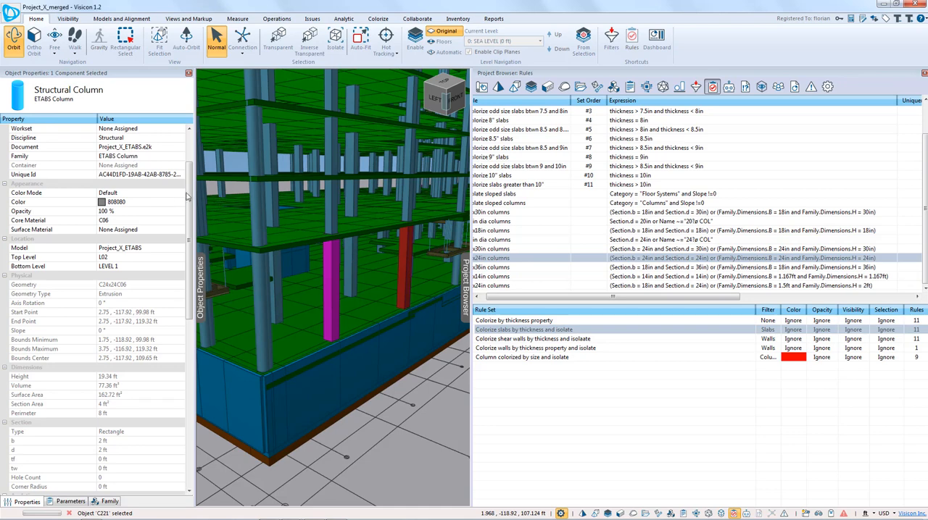
{"action": "left_click_drag", "start_coordinate": [187, 196], "coordinate": [182, 260]}
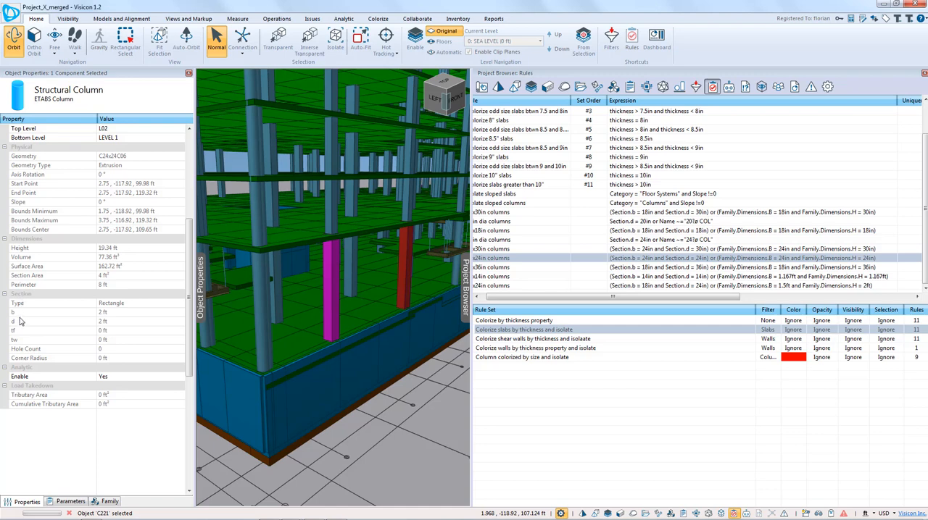
{"action": "left_click", "coordinate": [403, 261]}
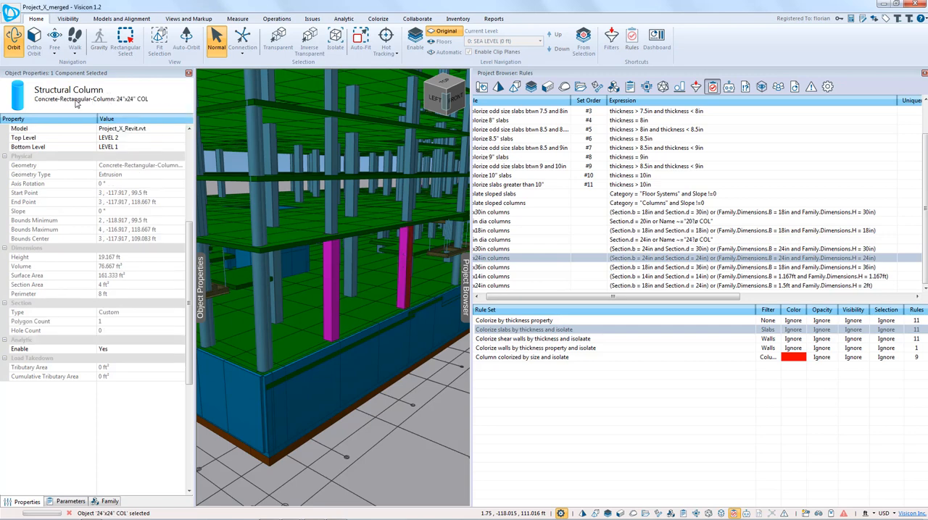
{"action": "left_click", "coordinate": [109, 502]}
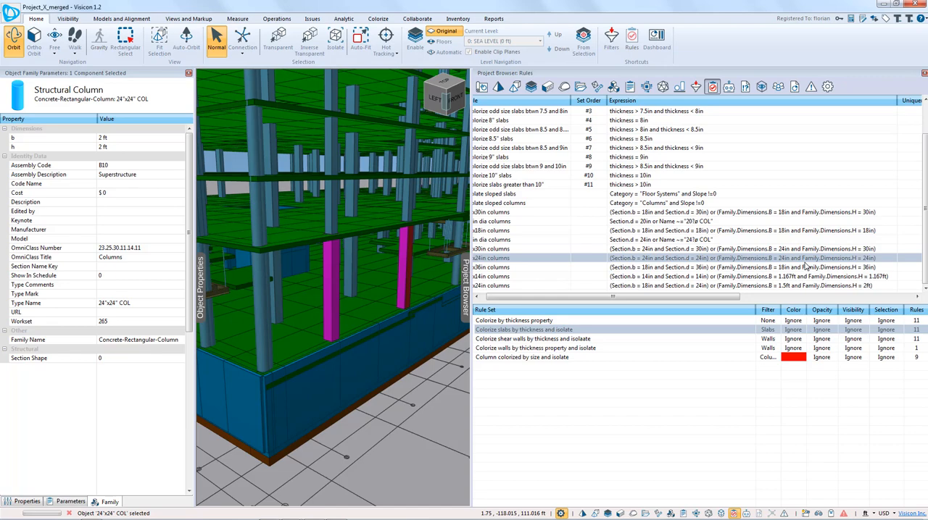
{"action": "left_click", "coordinate": [203, 300]}
Step: Run the 24x30in, 24in dia, 18x18in, 20in dia and 18x30in column rules one after another on the whole building
{"action": "left_click_drag", "start_coordinate": [216, 273], "coordinate": [279, 292]}
{"action": "scroll", "coordinate": [253, 276], "scroll_direction": "down", "scroll_amount": 5}
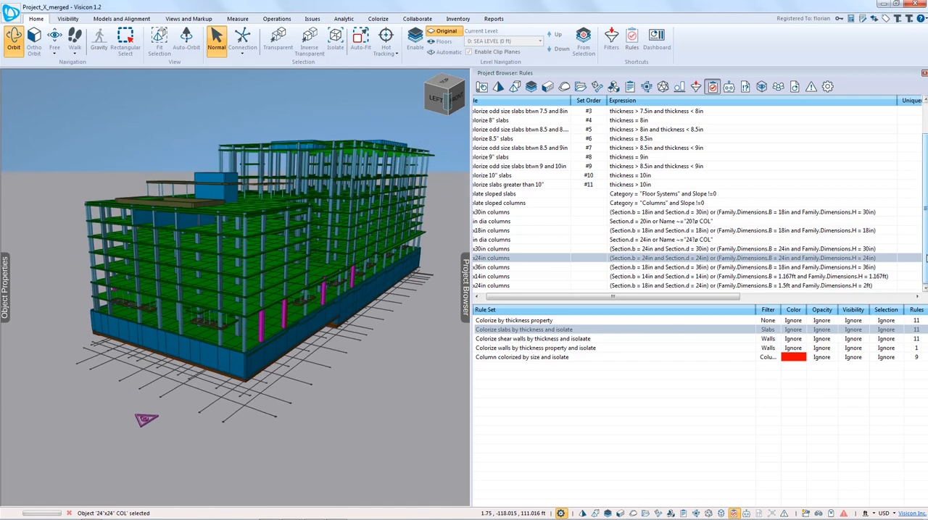
{"action": "left_click_drag", "start_coordinate": [924, 256], "coordinate": [925, 258]}
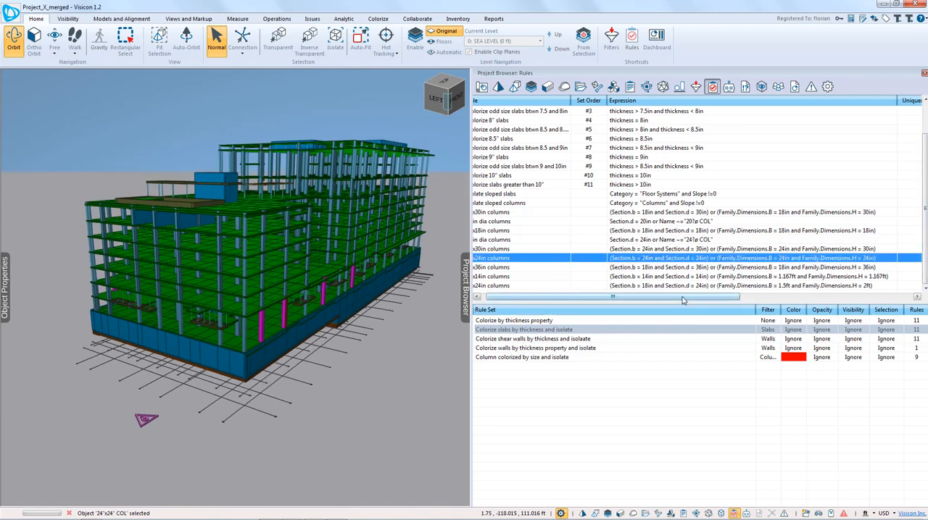
{"action": "left_click_drag", "start_coordinate": [609, 304], "coordinate": [602, 305]}
{"action": "left_click", "coordinate": [520, 248]}
{"action": "left_click", "coordinate": [521, 240]}
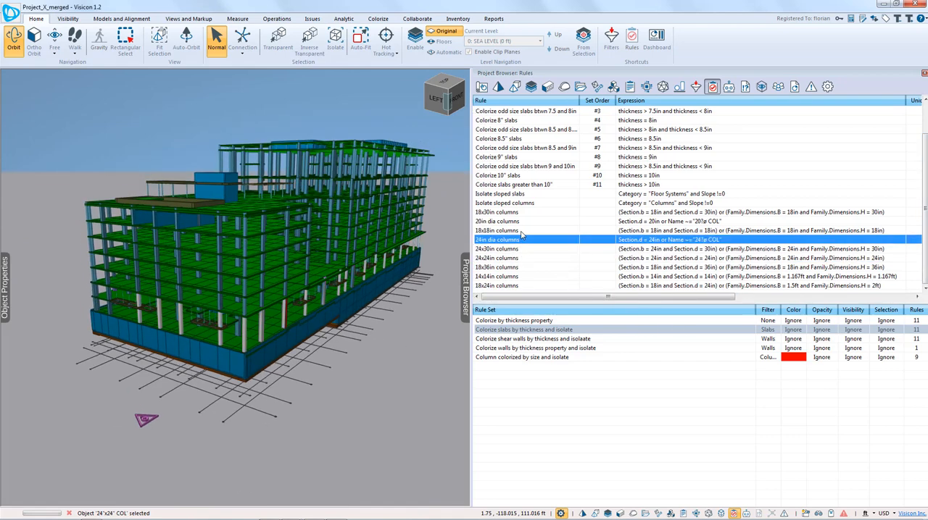
{"action": "left_click", "coordinate": [522, 230]}
{"action": "left_click", "coordinate": [518, 221]}
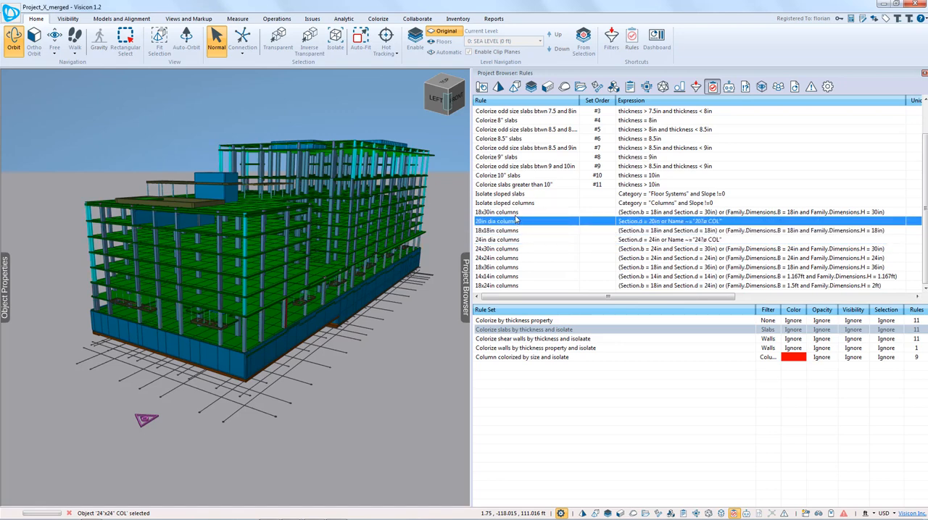
{"action": "left_click", "coordinate": [518, 212]}
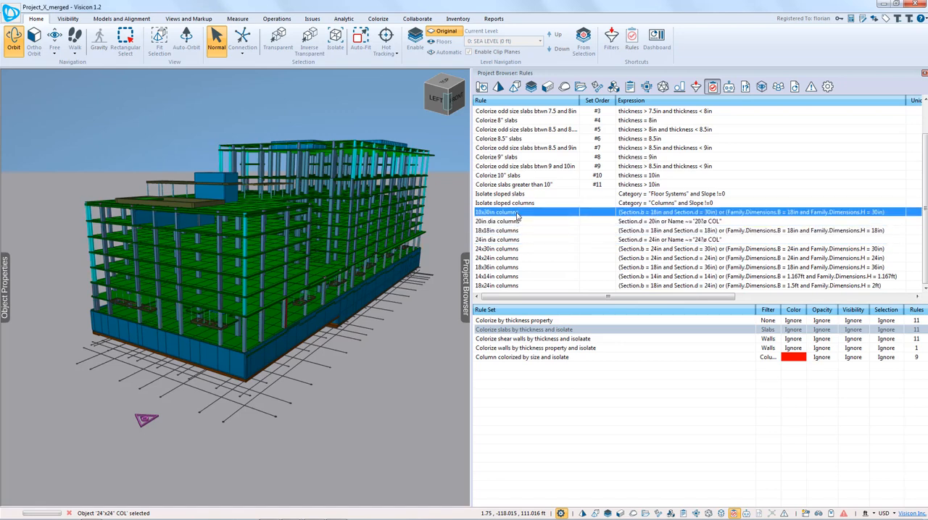
Step: Run the rule set "Column colorized by size and isolate" and widen its Filter column to show the full filter name
{"action": "left_click", "coordinate": [553, 358]}
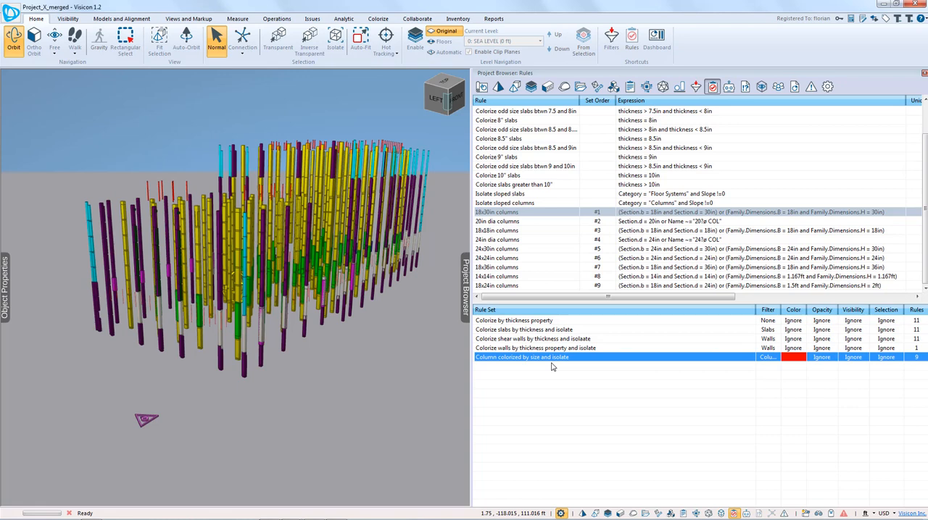
{"action": "left_click_drag", "start_coordinate": [756, 310], "coordinate": [788, 310]}
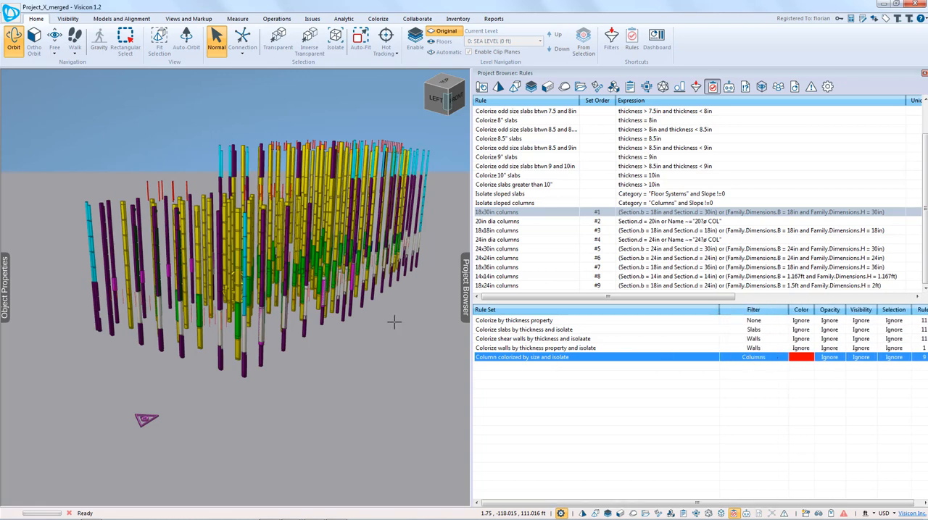
{"action": "left_click_drag", "start_coordinate": [394, 323], "coordinate": [403, 348]}
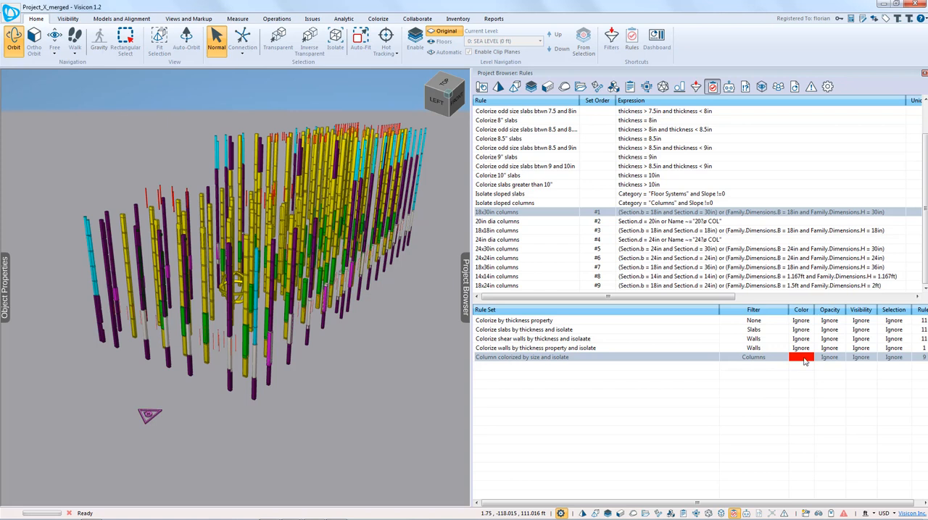
{"action": "left_click", "coordinate": [924, 223]}
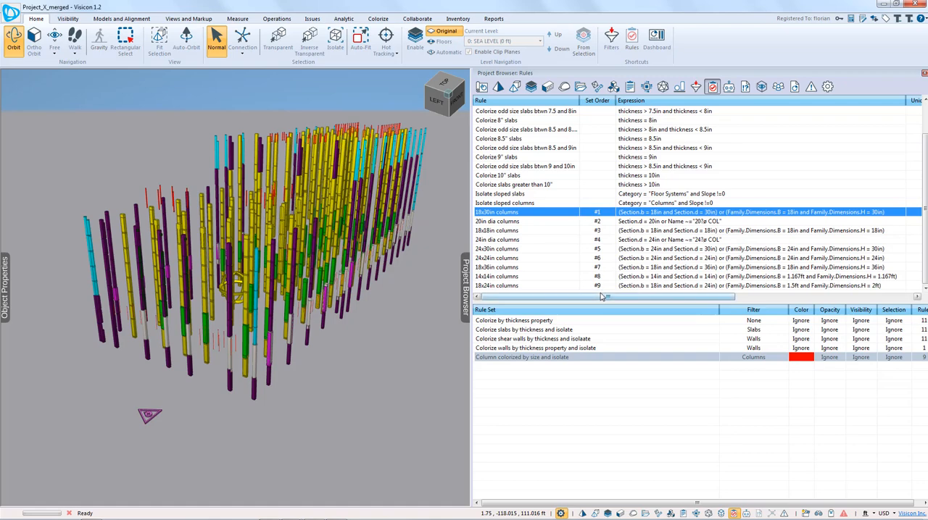
Step: Examine the isolated, color-coded columns from several sides, from the upper levels down to the lower levels
{"action": "left_click_drag", "start_coordinate": [236, 328], "coordinate": [267, 275]}
{"action": "scroll", "coordinate": [267, 274], "scroll_direction": "up", "scroll_amount": 6}
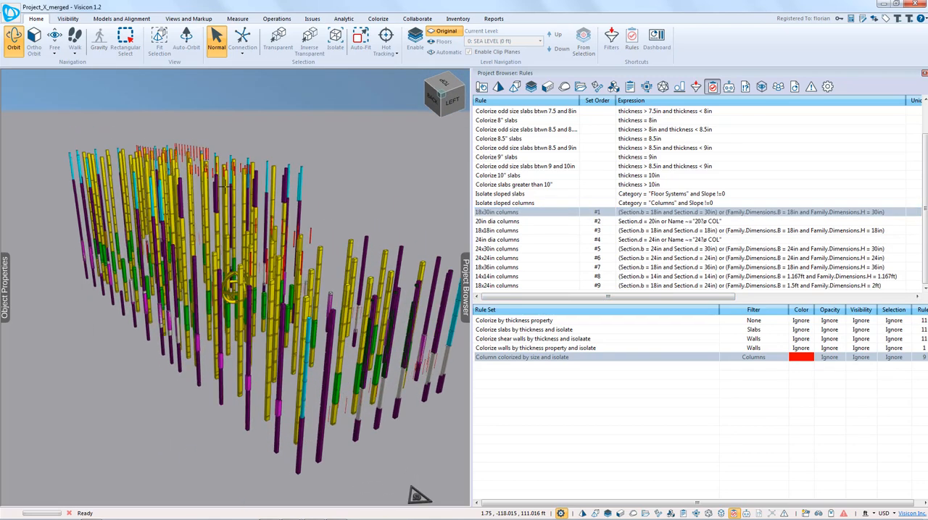
{"action": "scroll", "coordinate": [241, 220], "scroll_direction": "up", "scroll_amount": 4}
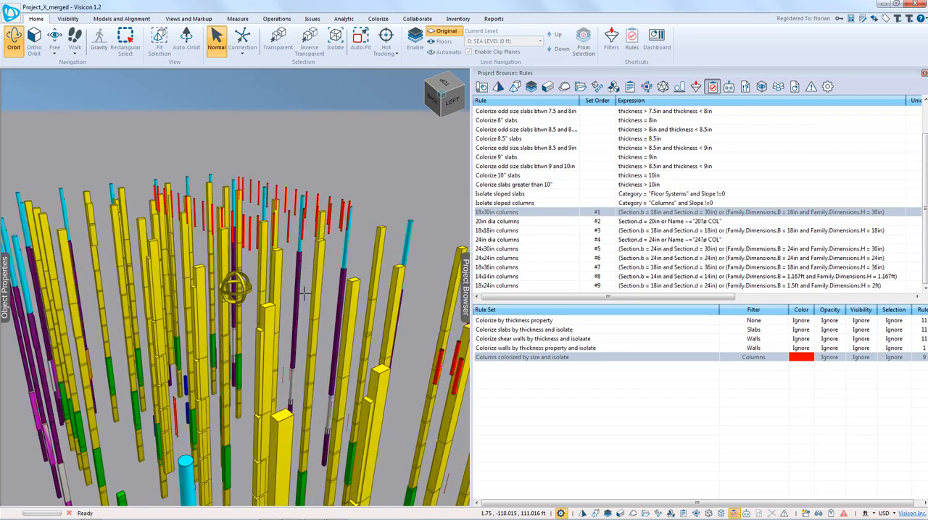
{"action": "left_click_drag", "start_coordinate": [305, 293], "coordinate": [282, 287]}
{"action": "scroll", "coordinate": [349, 288], "scroll_direction": "up", "scroll_amount": 2}
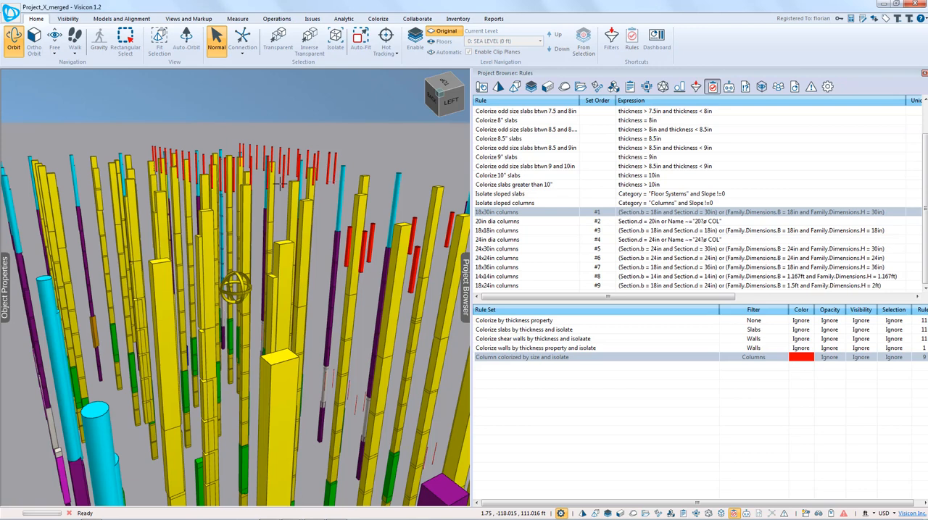
{"action": "left_click_drag", "start_coordinate": [366, 395], "coordinate": [293, 362]}
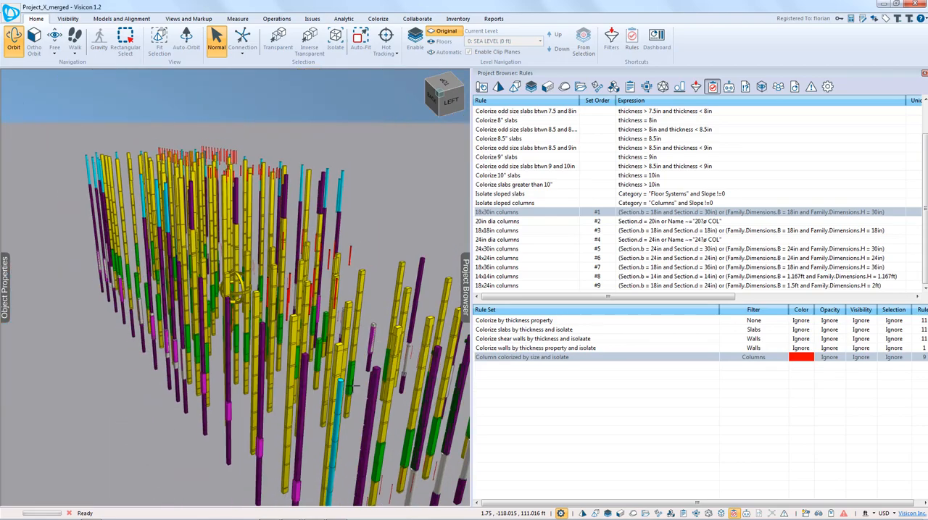
{"action": "left_click_drag", "start_coordinate": [354, 385], "coordinate": [108, 338]}
{"action": "middle_click_drag", "start_coordinate": [240, 396], "coordinate": [250, 299]}
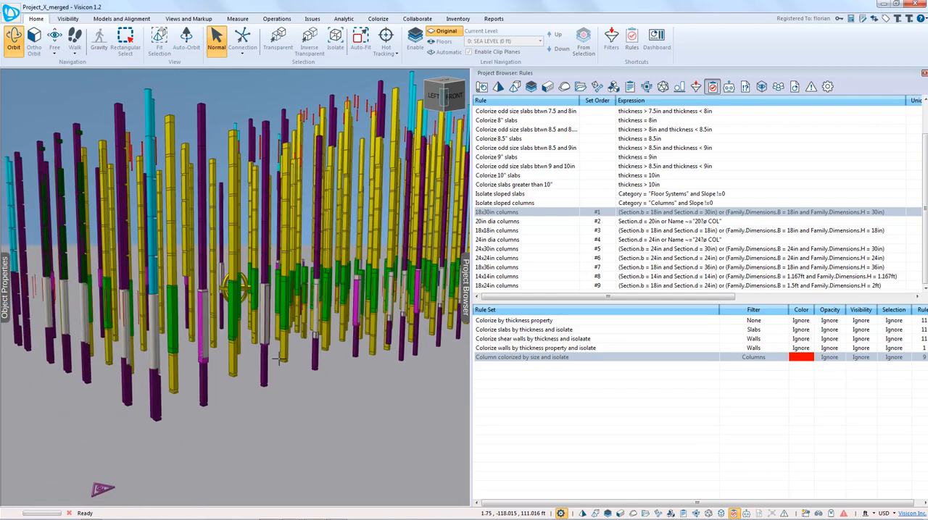
{"action": "middle_click_drag", "start_coordinate": [250, 355], "coordinate": [274, 365]}
{"action": "scroll", "coordinate": [274, 365], "scroll_direction": "up", "scroll_amount": 8}
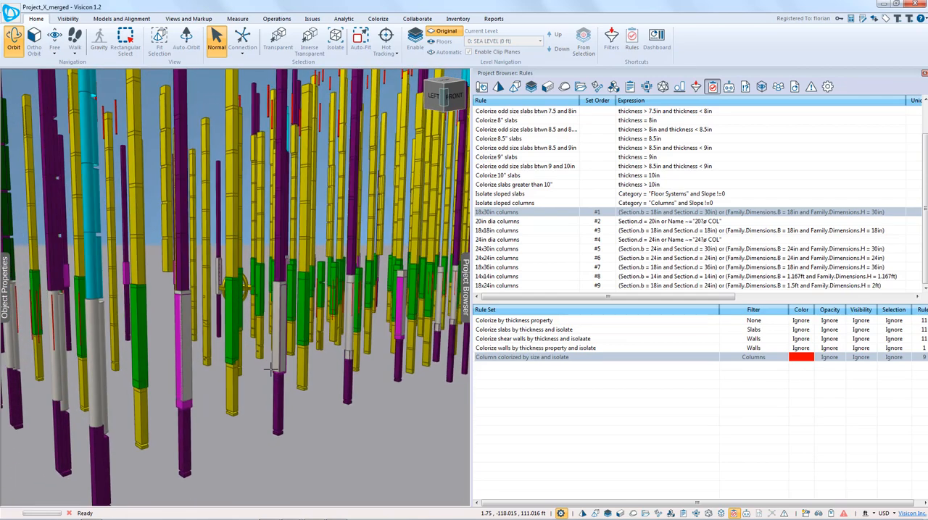
Step: Select the Revit column in the overlapping white and magenta lower-level segment and show its family parameters
{"action": "left_click_drag", "start_coordinate": [189, 342], "coordinate": [270, 245]}
{"action": "left_click", "coordinate": [269, 245]}
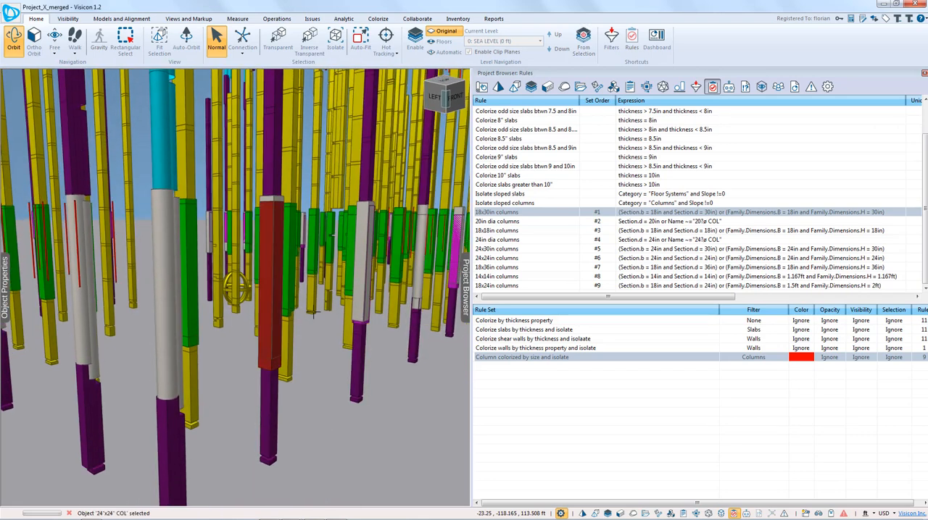
{"action": "left_click", "coordinate": [362, 292]}
{"action": "left_click", "coordinate": [268, 291]}
{"action": "left_click", "coordinate": [5, 297]}
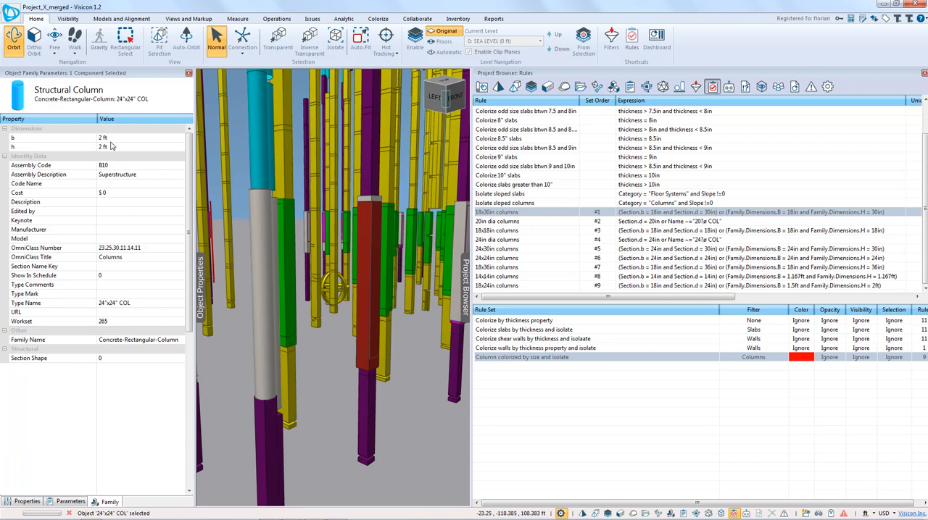
Step: Select the ETABS column overlapping the Revit 24"x24" column and review its section dimensions in the object properties
{"action": "left_click", "coordinate": [368, 293]}
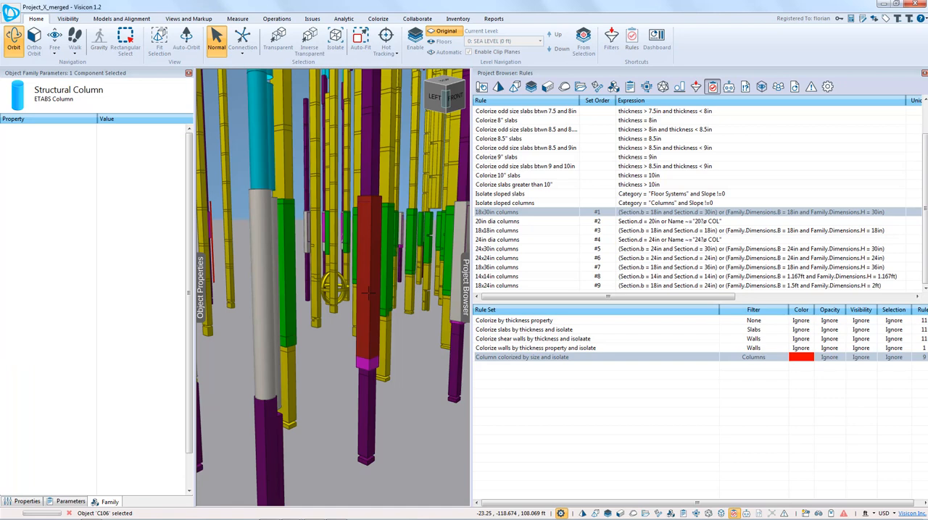
{"action": "left_click", "coordinate": [26, 502]}
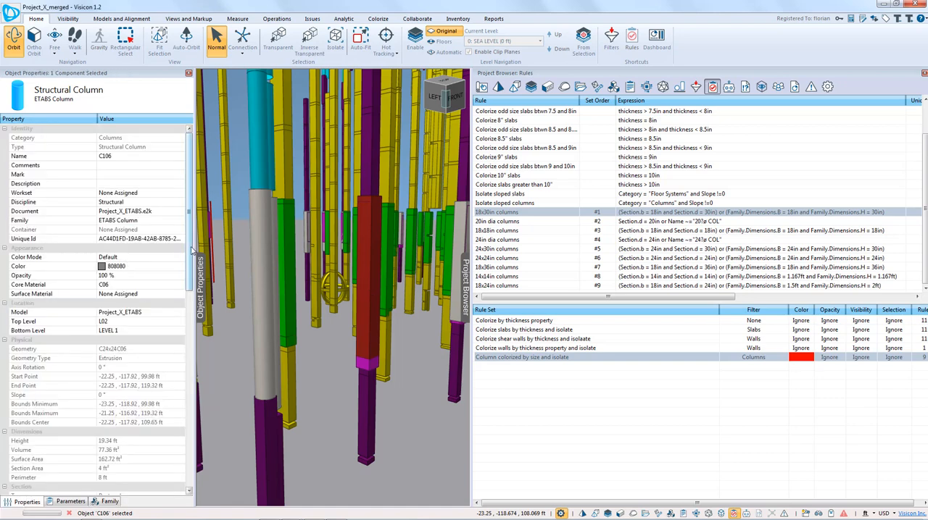
{"action": "left_click_drag", "start_coordinate": [192, 250], "coordinate": [192, 298]}
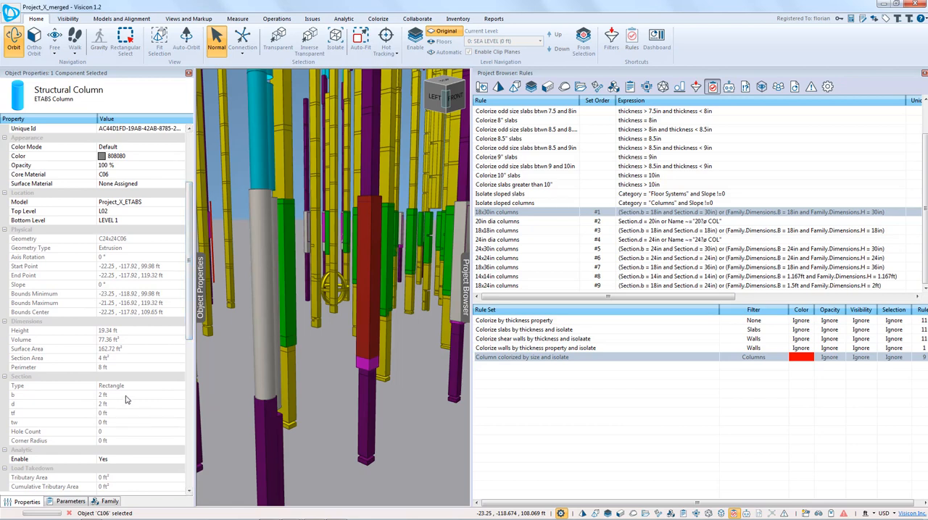
Step: Check the properties of the Revit 24"x24" column and the ETABS column directly below it, and compare them with the surrounding columns
{"action": "left_click", "coordinate": [364, 362]}
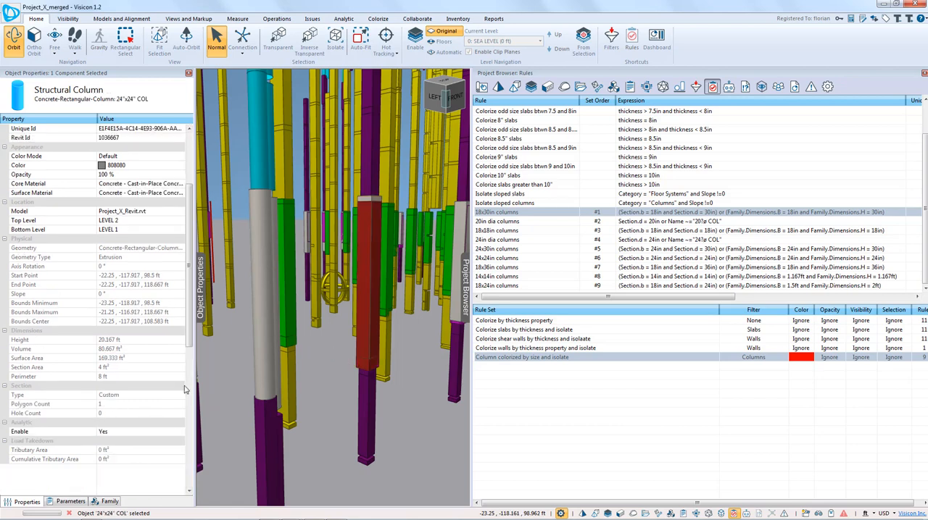
{"action": "left_click", "coordinate": [368, 360]}
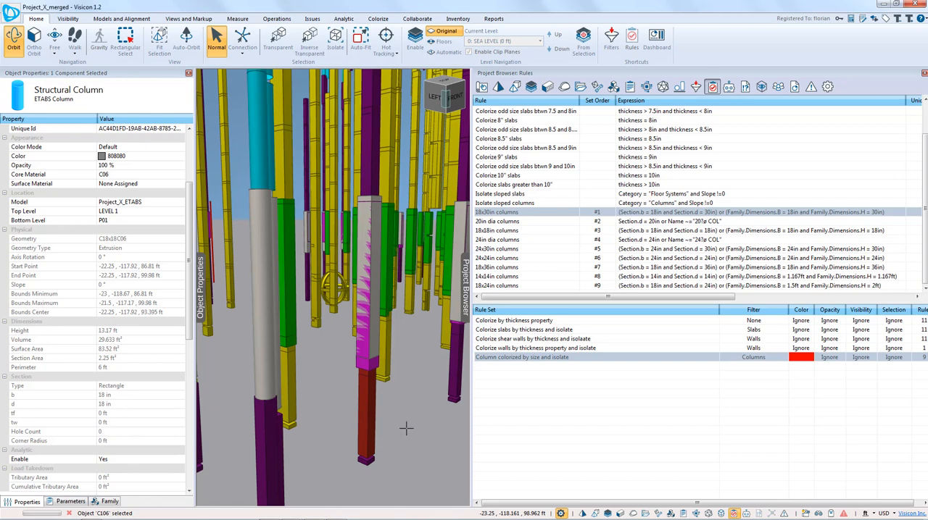
{"action": "left_click_drag", "start_coordinate": [406, 428], "coordinate": [346, 403]}
{"action": "scroll", "coordinate": [390, 420], "scroll_direction": "down", "scroll_amount": 10}
{"action": "scroll", "coordinate": [347, 402], "scroll_direction": "up", "scroll_amount": 1}
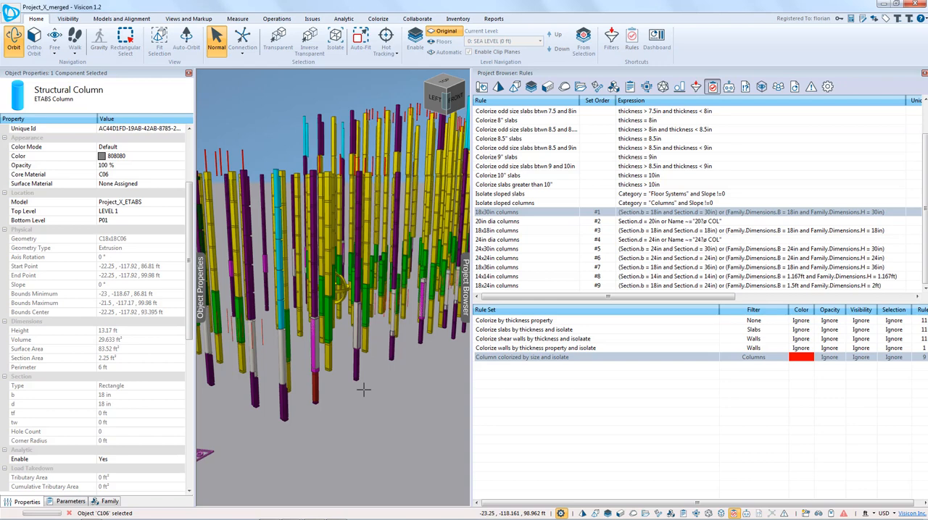
{"action": "scroll", "coordinate": [389, 391], "scroll_direction": "down", "scroll_amount": 3}
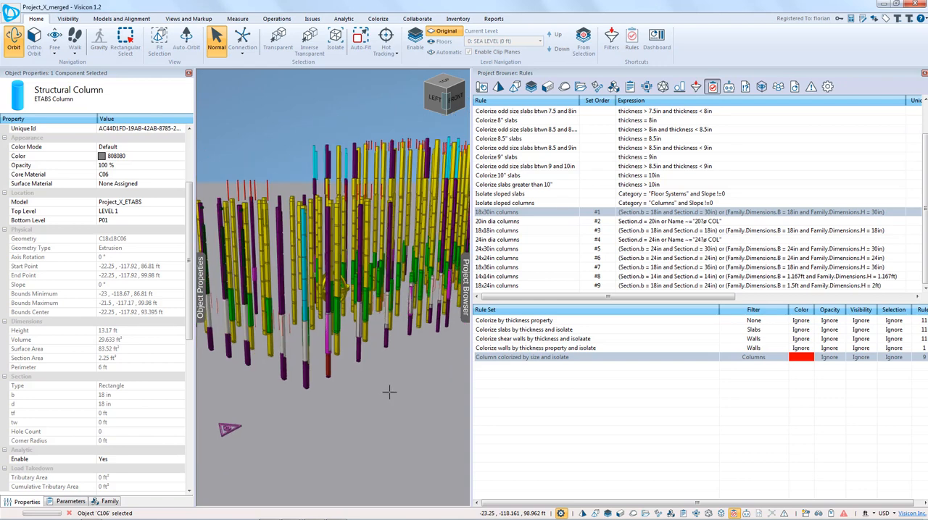
{"action": "left_click_drag", "start_coordinate": [389, 391], "coordinate": [388, 408]}
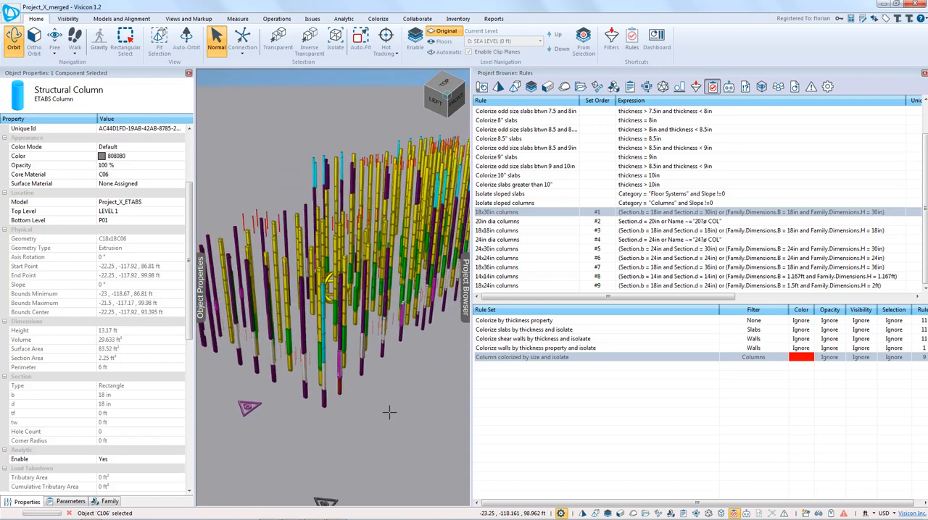